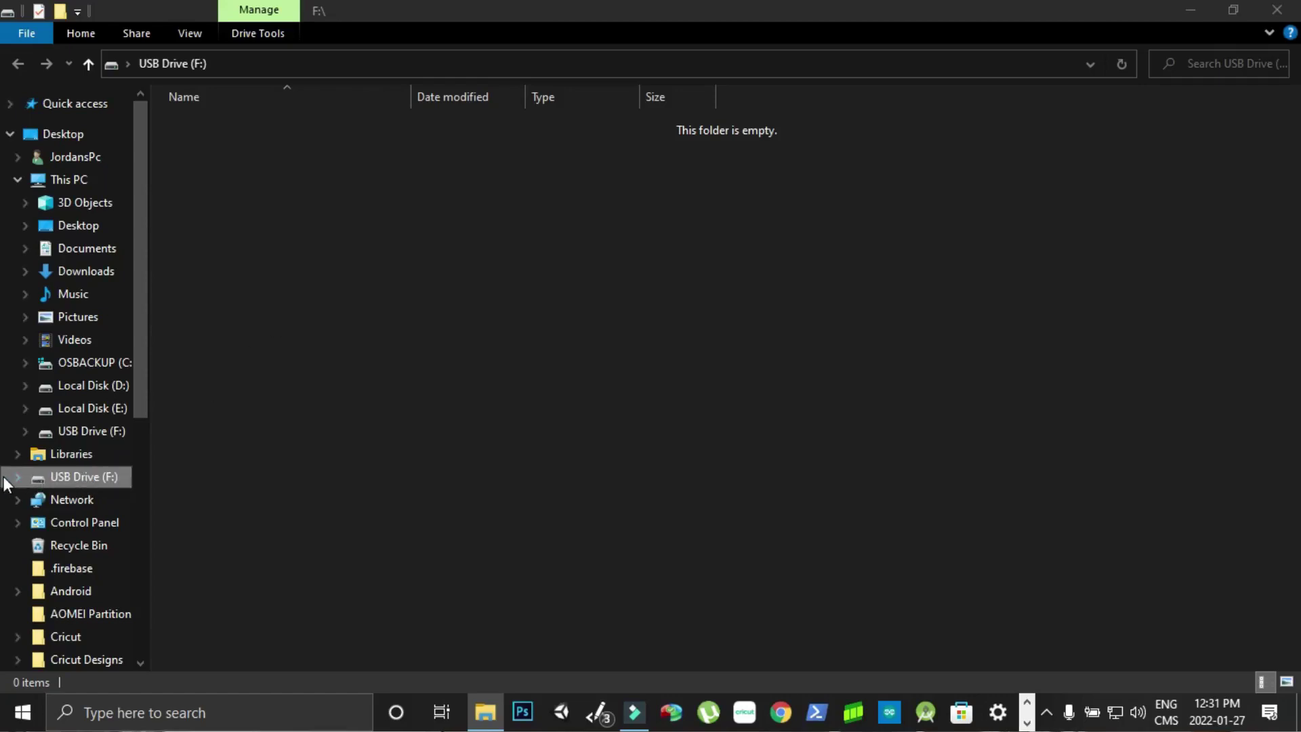
Open the Format dialog for USB Drive (F:), showing 7.44 GB capacity and FAT32.
right_click(105, 485)
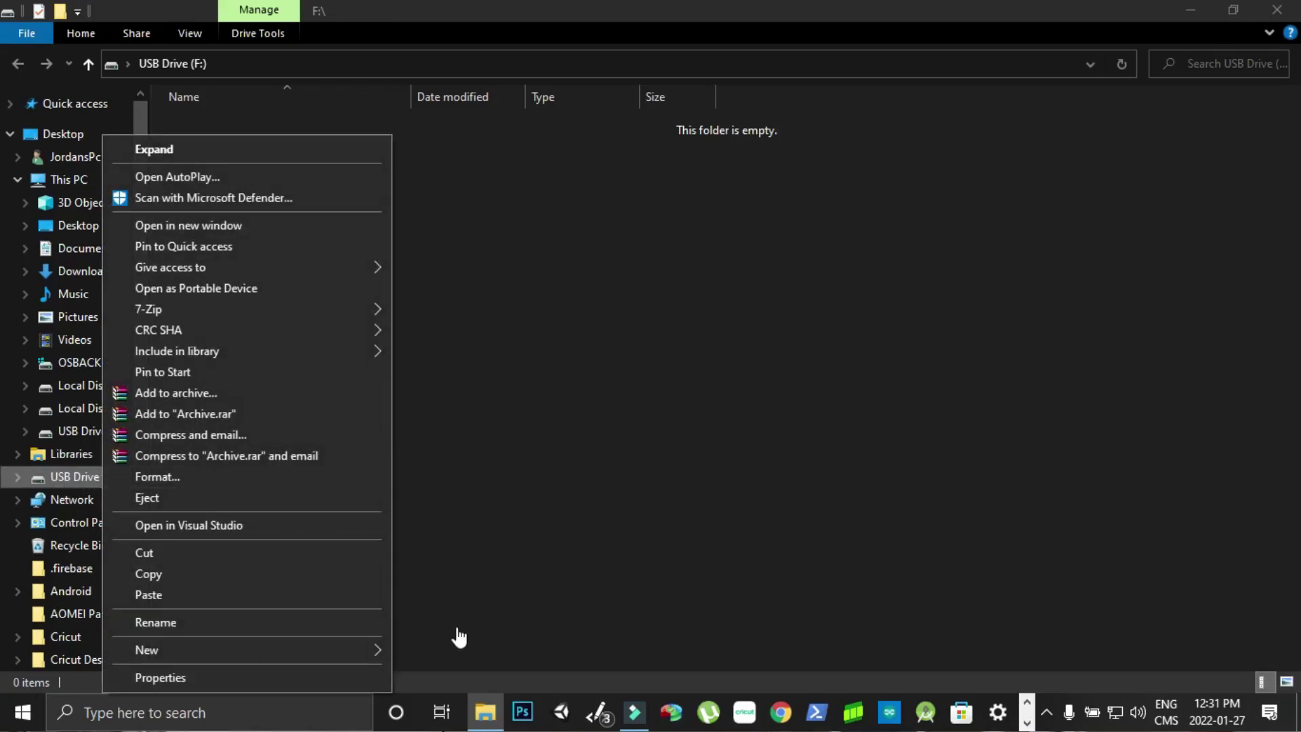
mouse_move(491, 724)
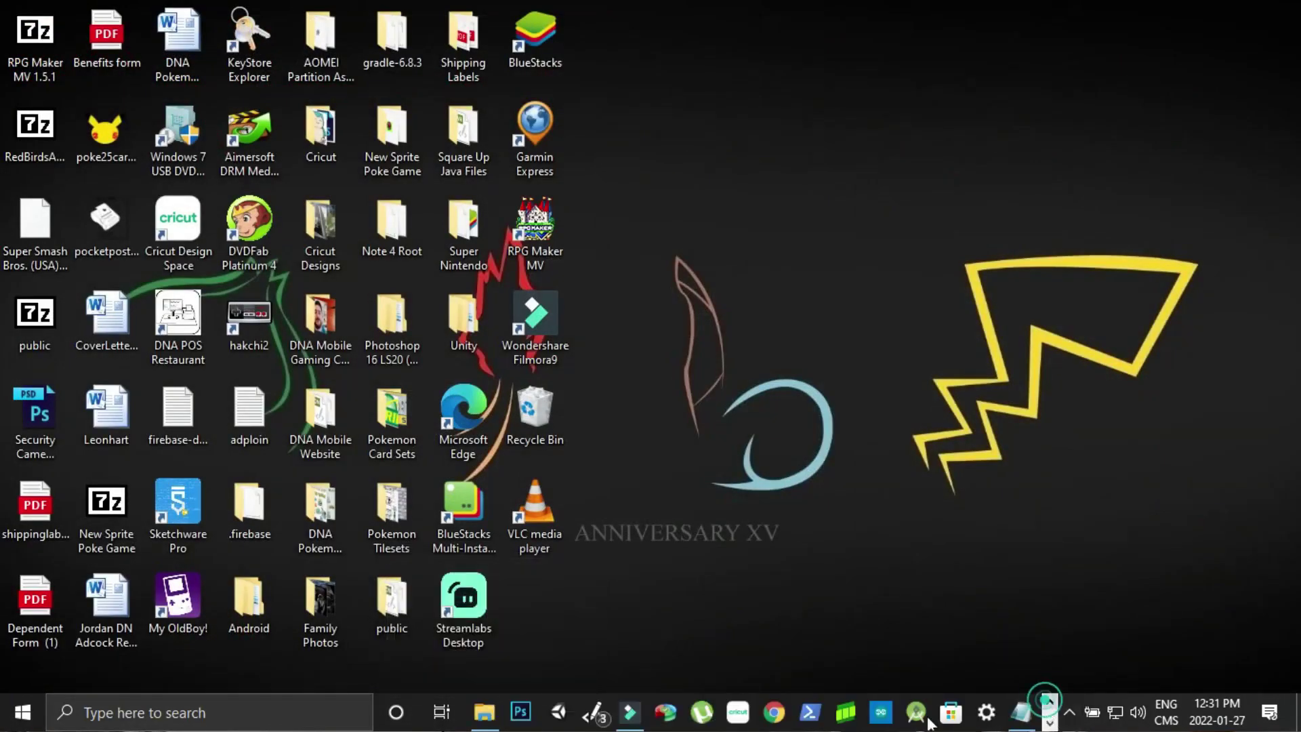
left_click(484, 712)
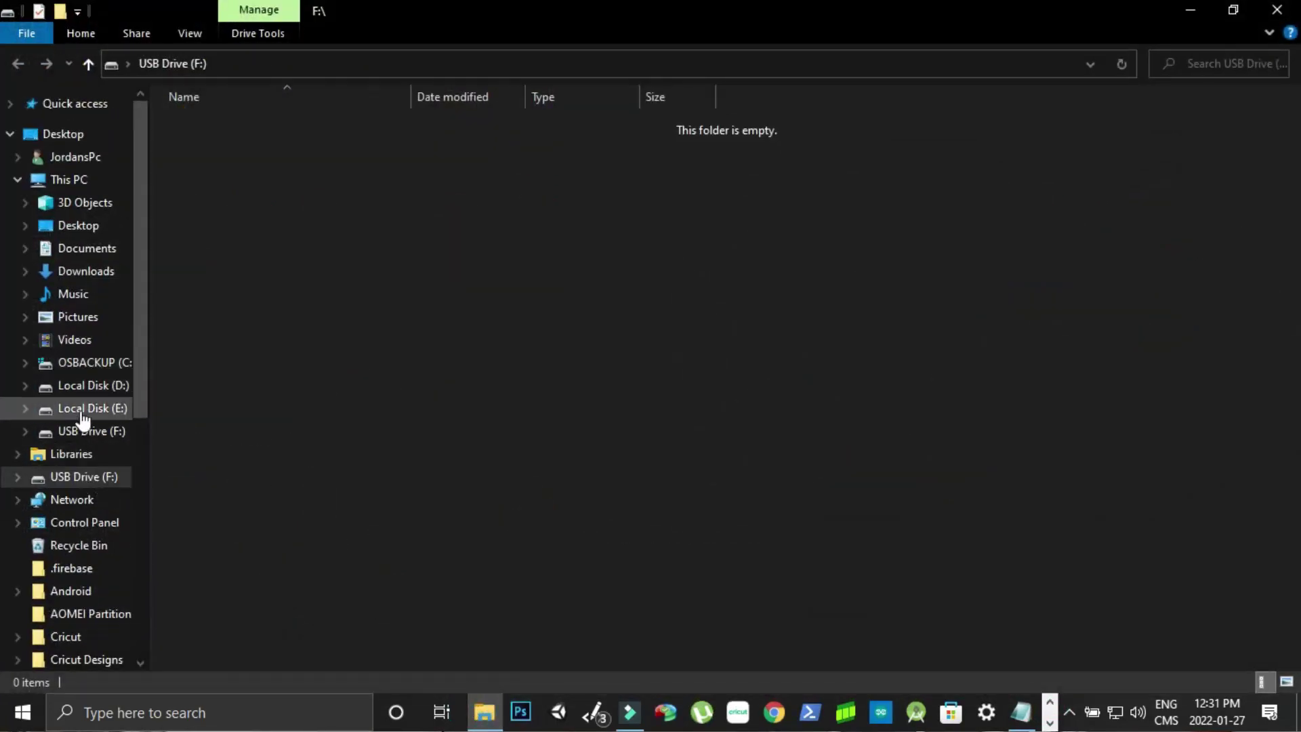
right_click(89, 483)
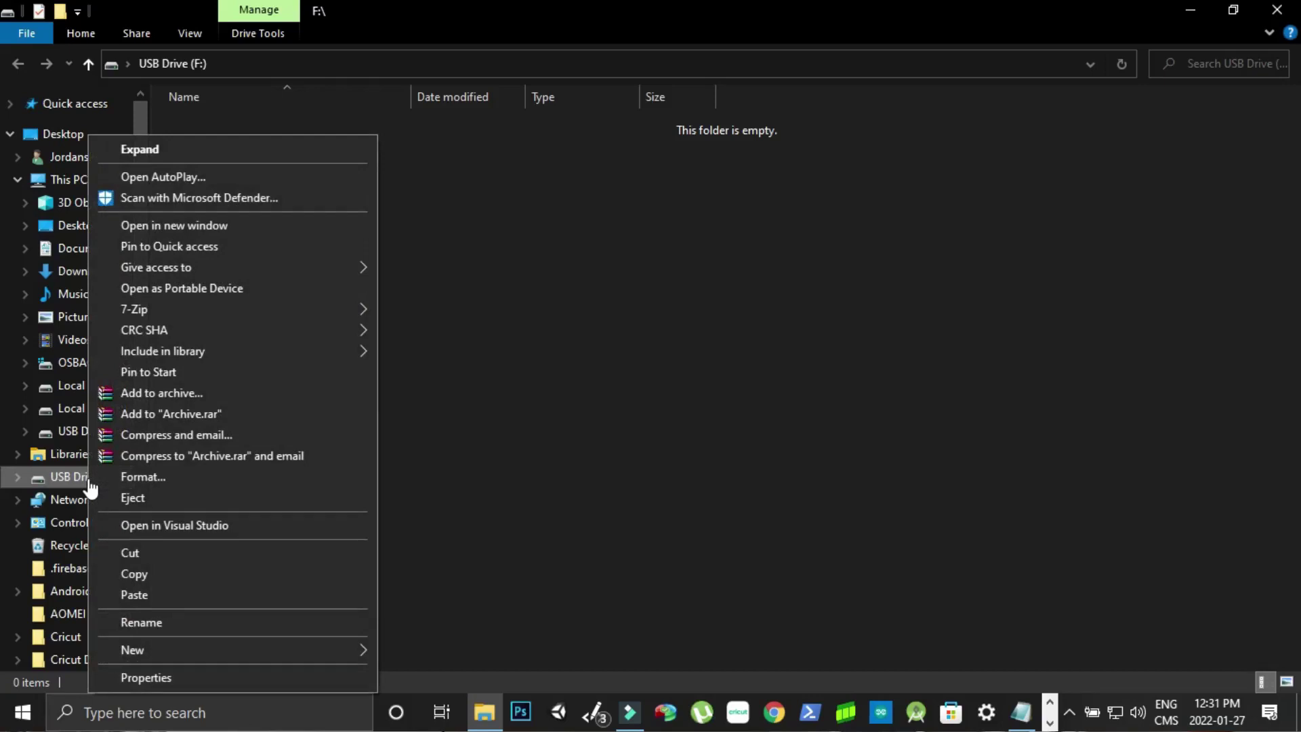
left_click(164, 476)
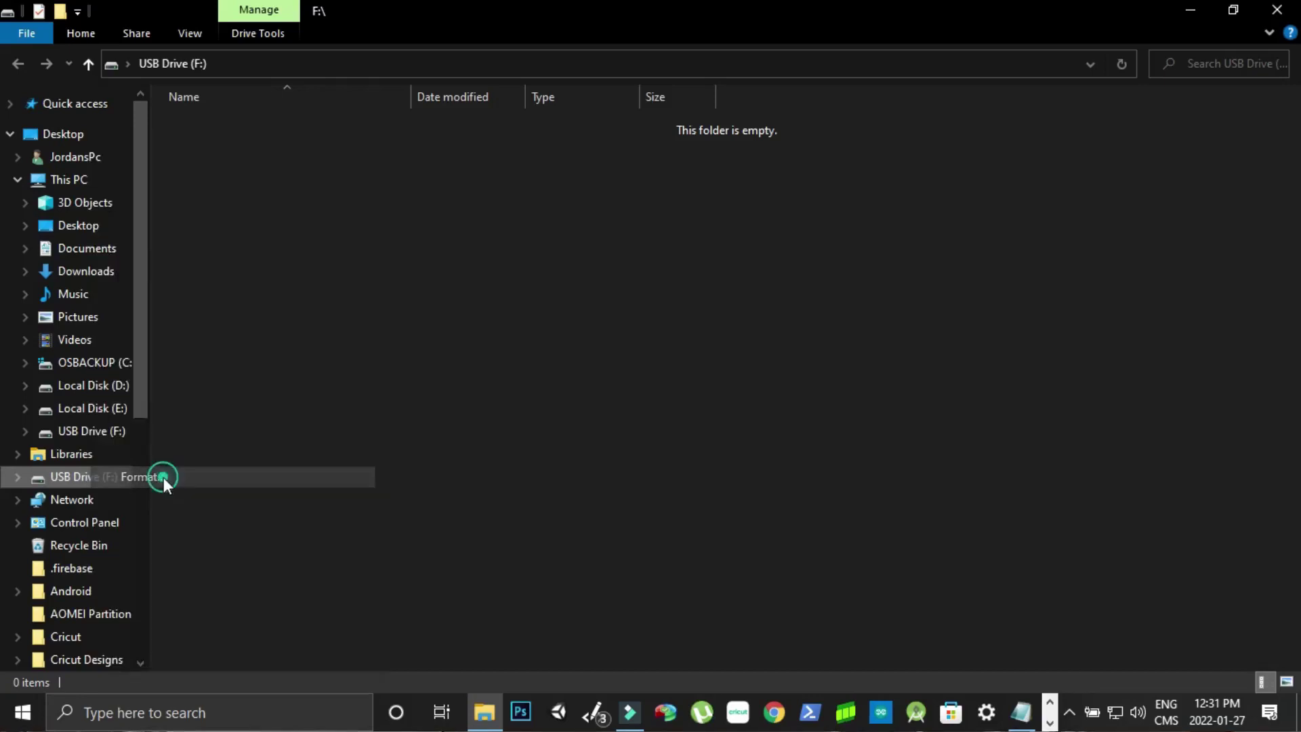
left_click(236, 301)
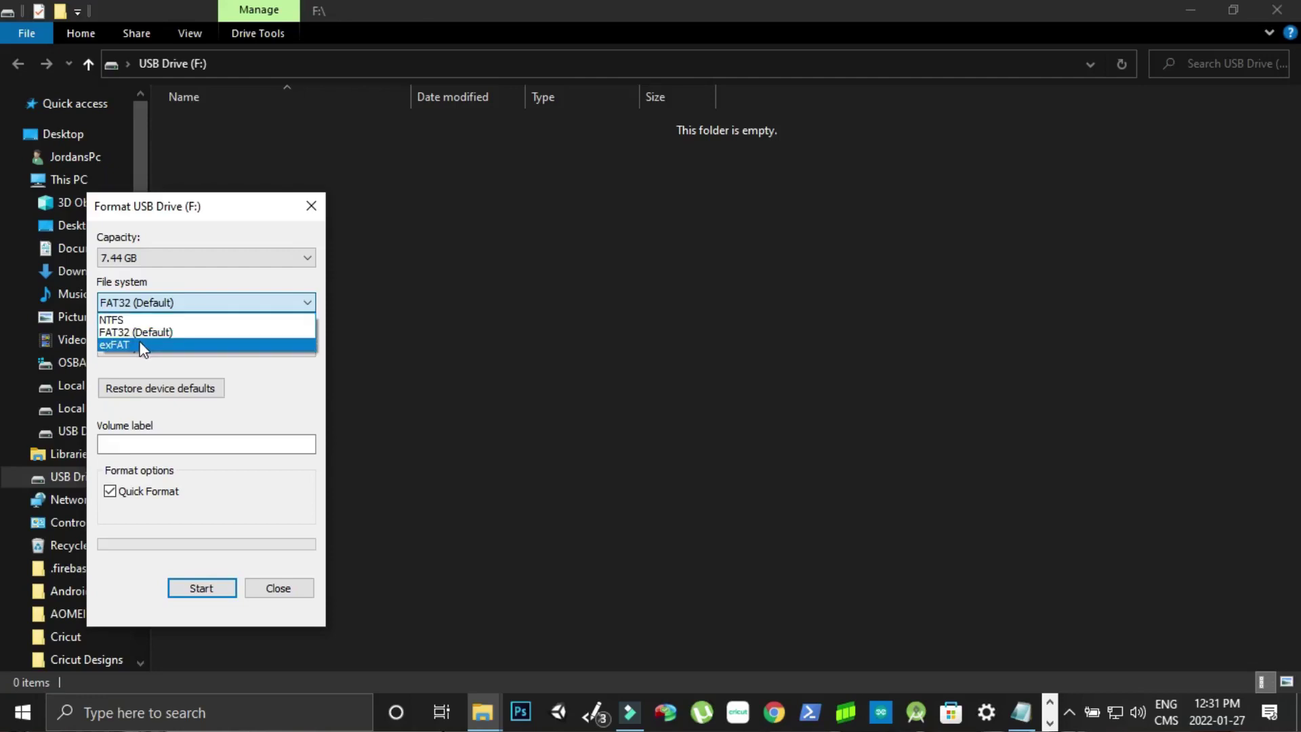
Keep FAT32 as the file system and 4096 bytes as the allocation unit size.
left_click(148, 249)
left_click(149, 246)
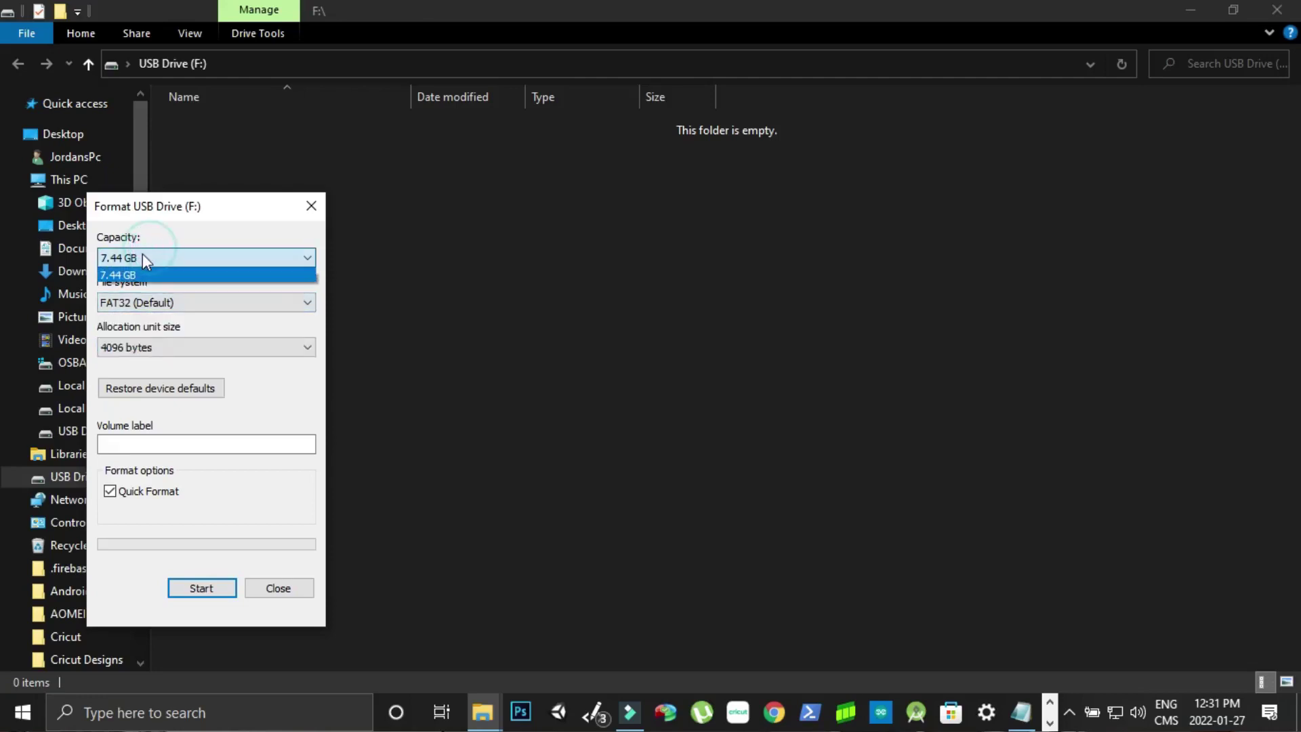
left_click(202, 344)
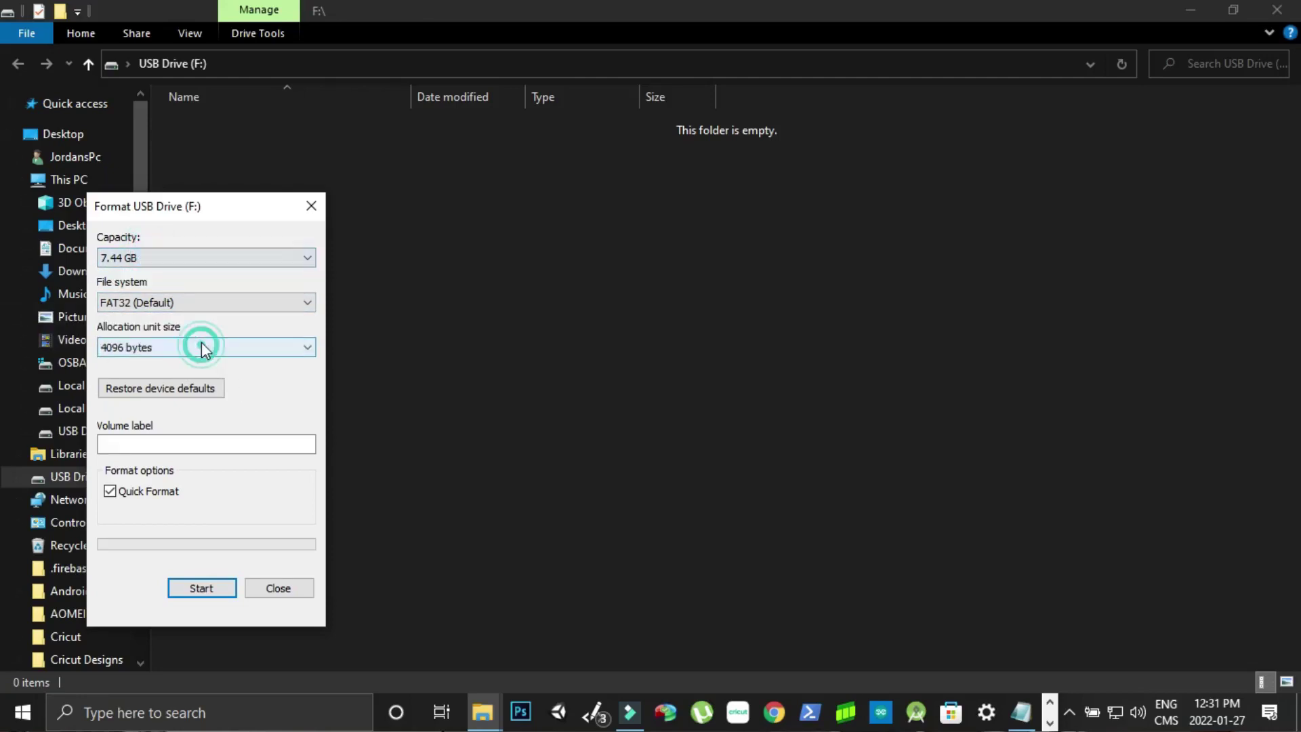
left_click(202, 345)
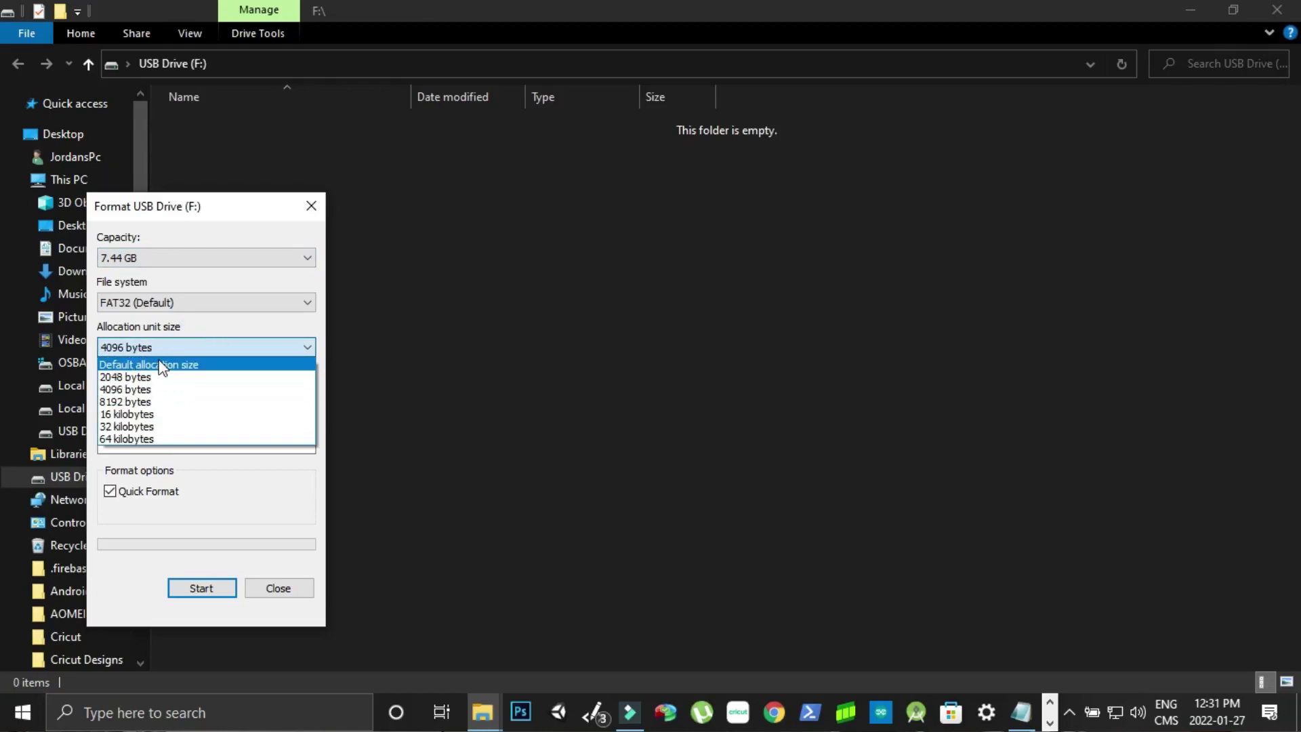
left_click(169, 344)
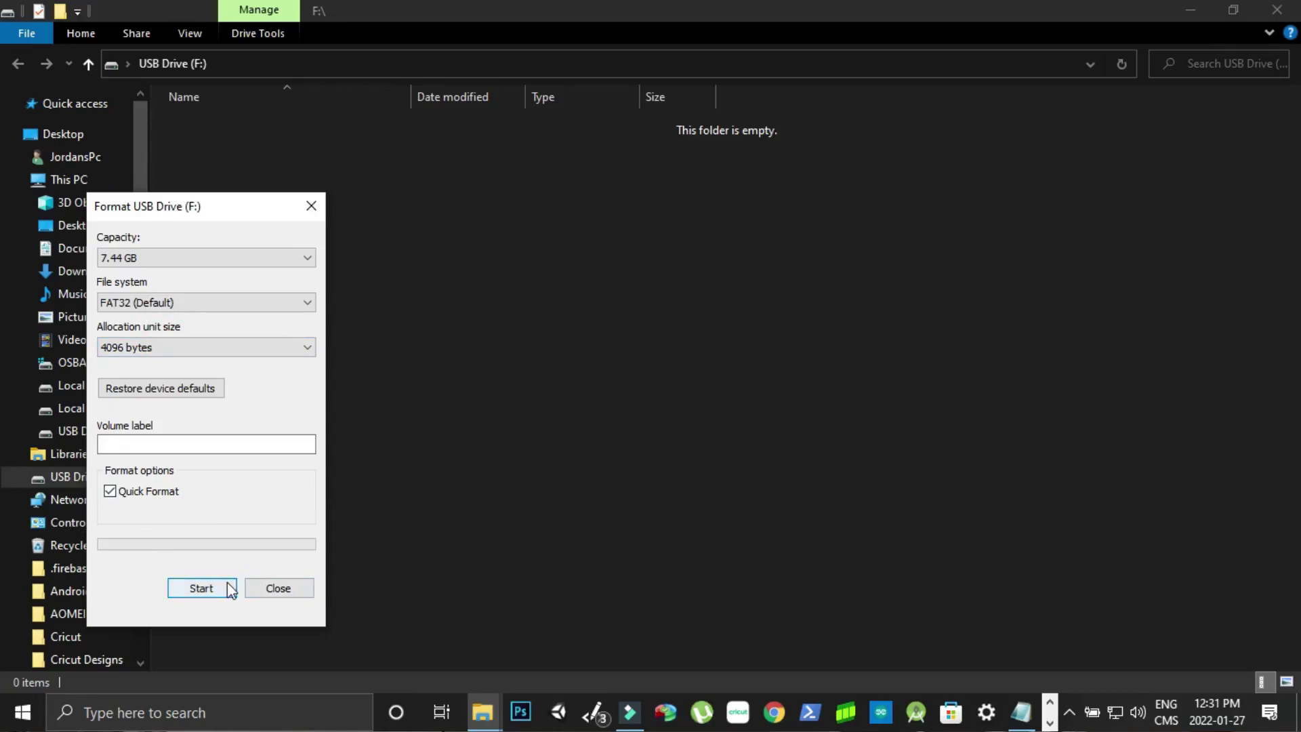
Run the format, confirm the data-erase warning, and close the dialog when complete.
left_click(203, 589)
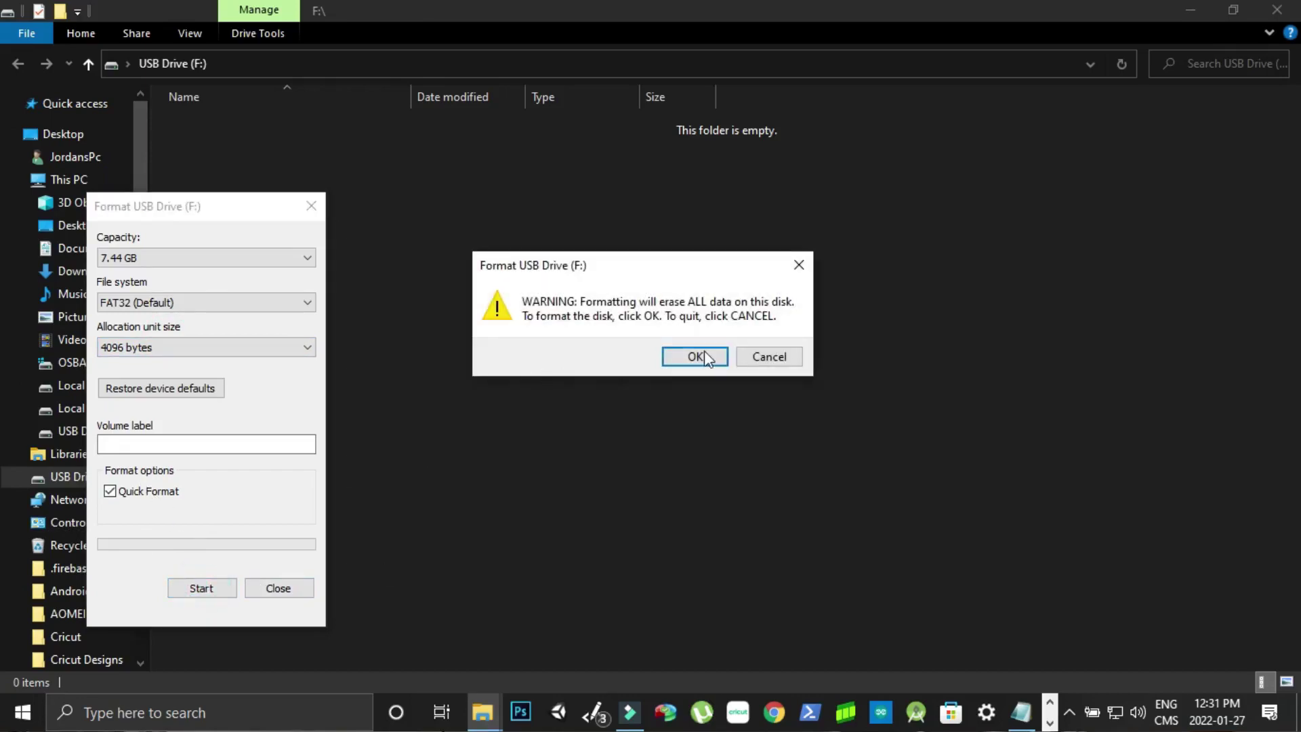
left_click(704, 352)
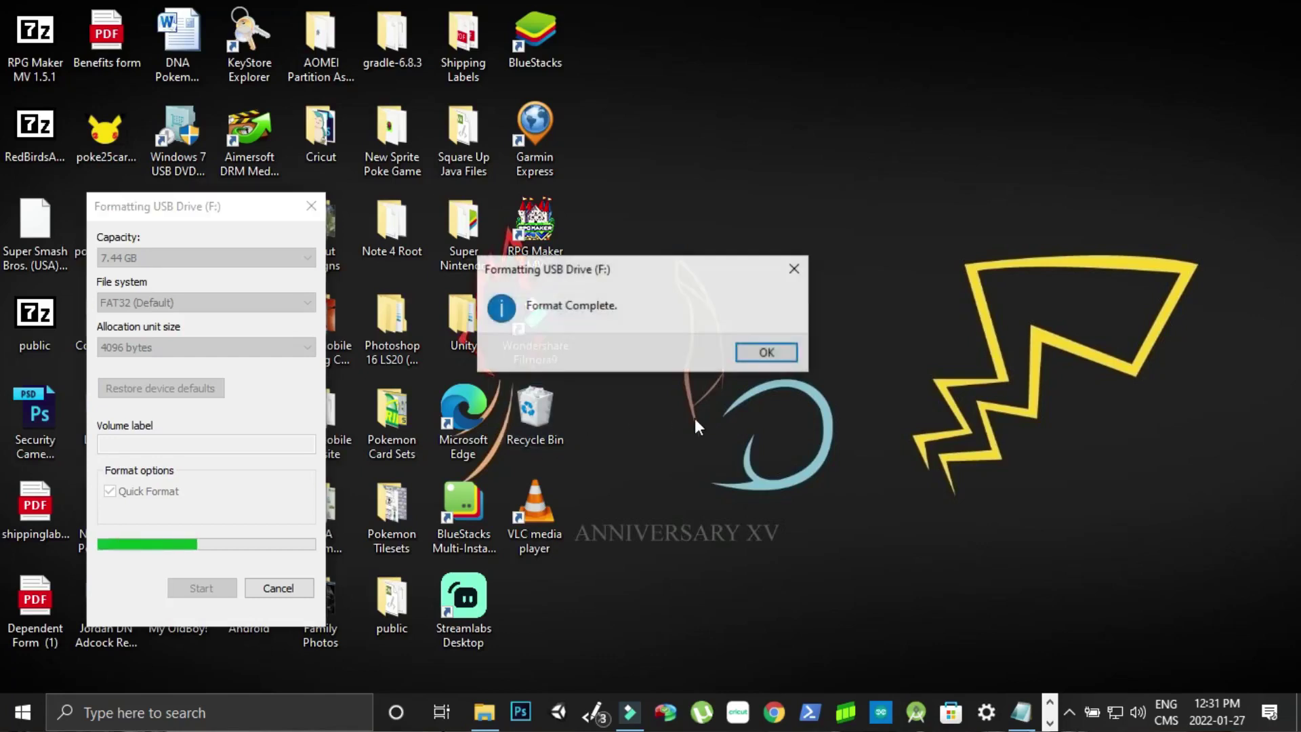
left_click(766, 351)
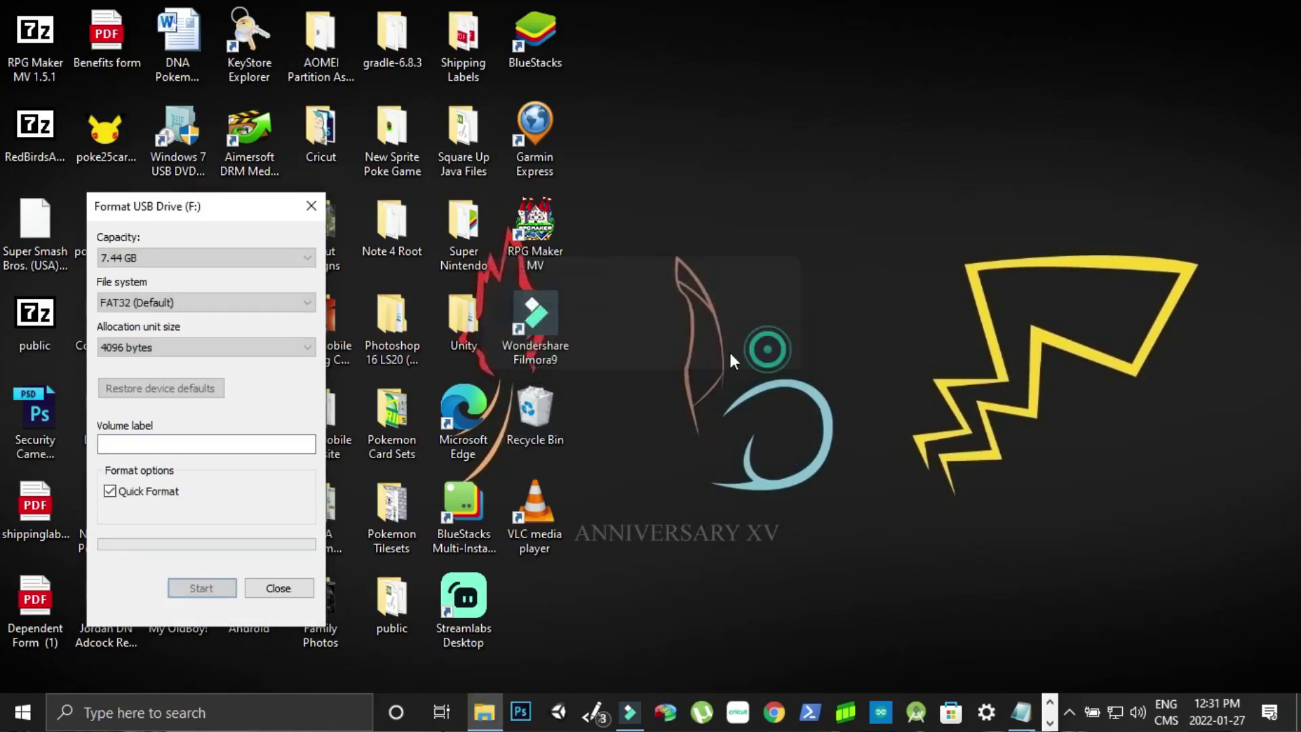
left_click(310, 204)
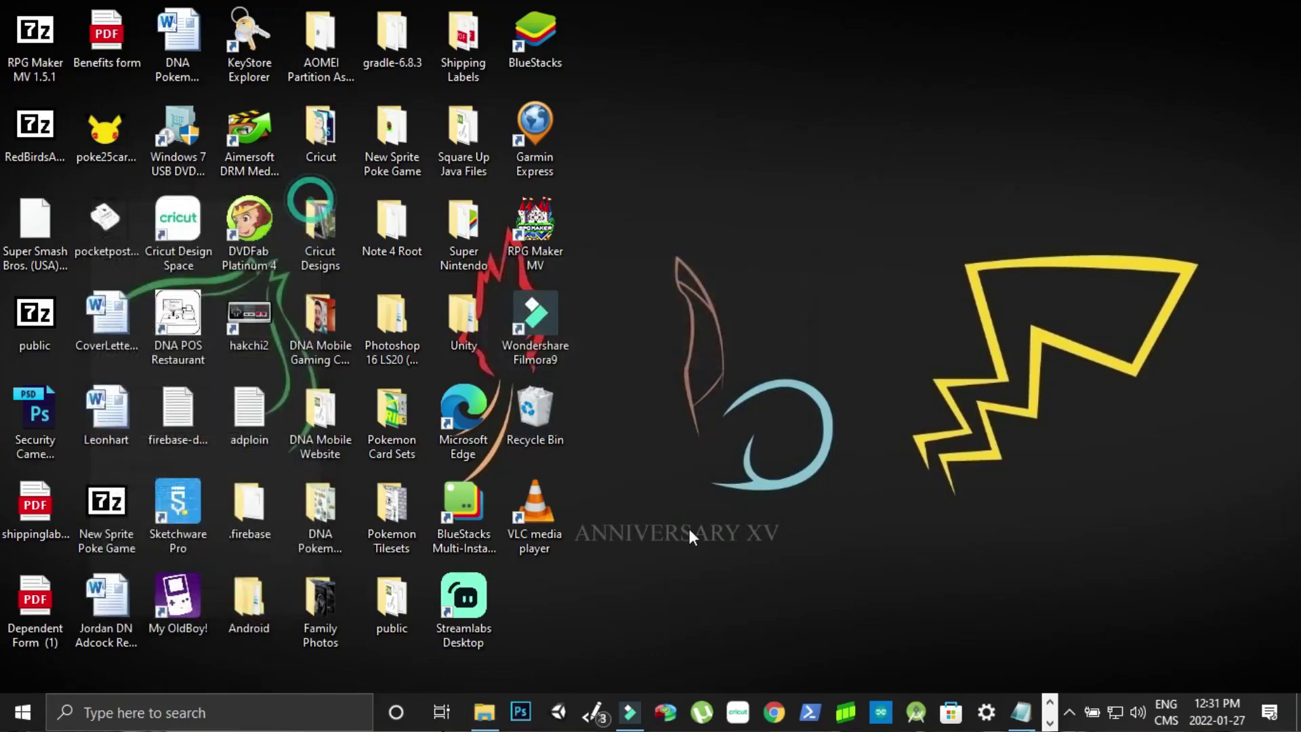
Bring Google Chrome up from the taskbar.
left_click(489, 713)
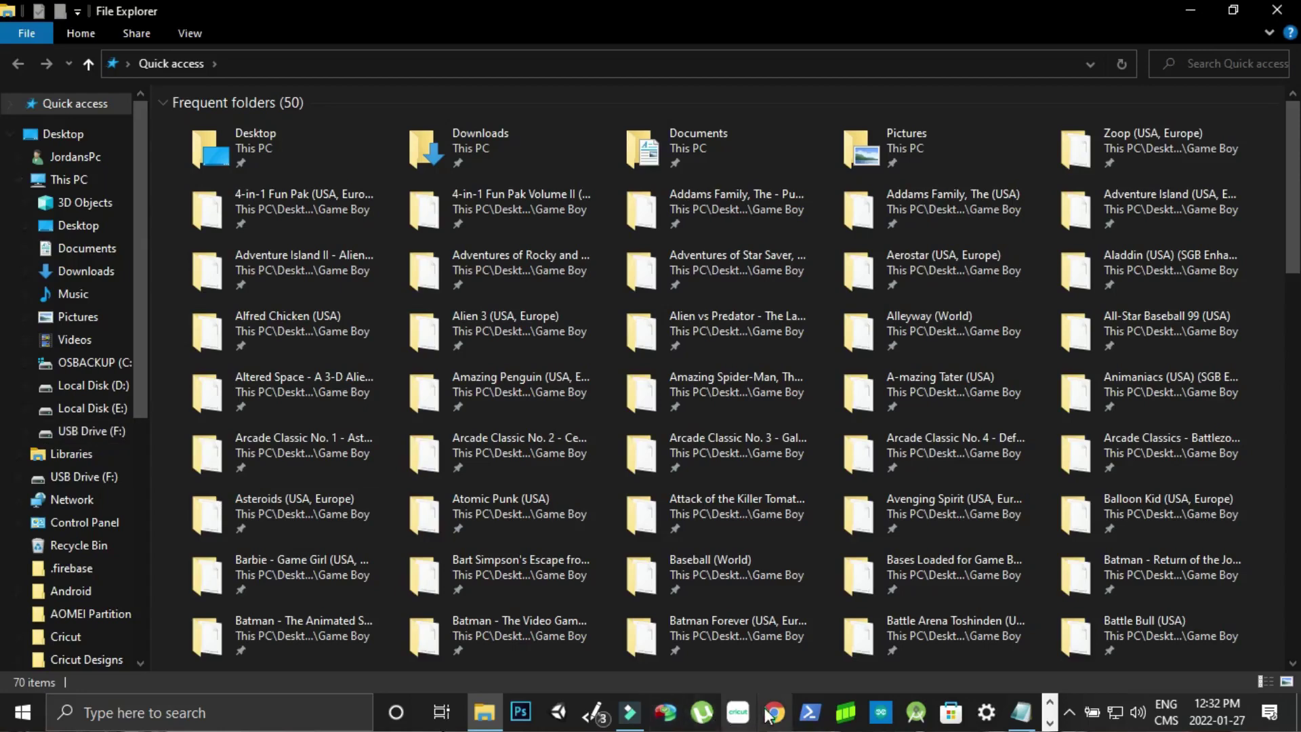
left_click(1050, 722)
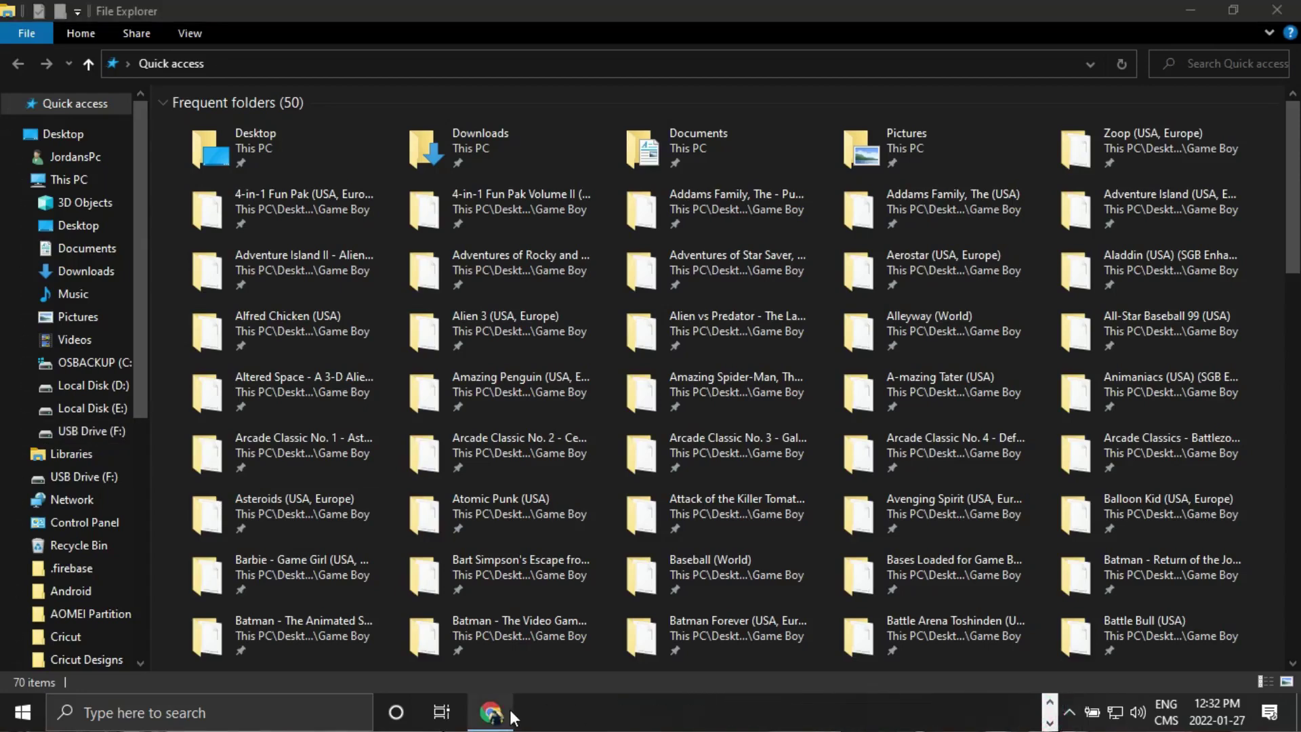
left_click(510, 715)
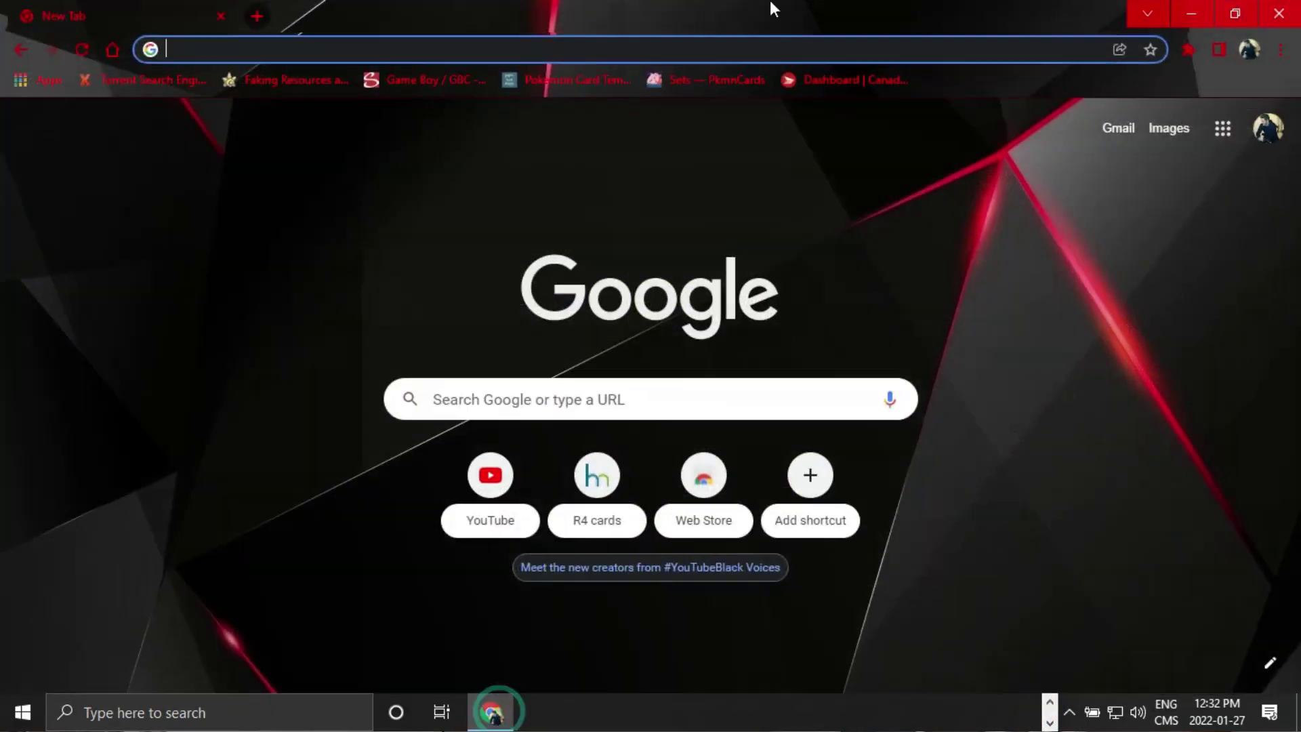
Copy the r4isdhc.com download URL from the Notepad note and return to Chrome.
left_click(1050, 702)
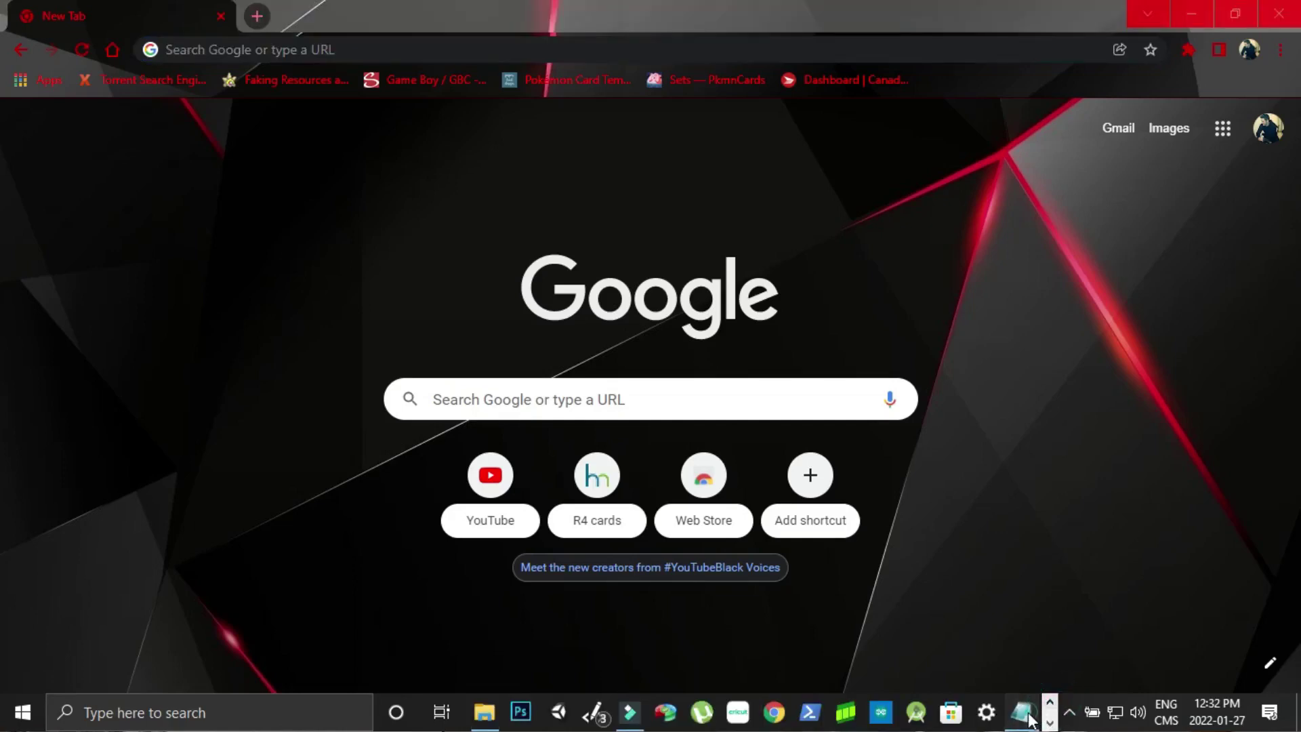
left_click(1025, 715)
key("ctrl+a")
key("ctrl+c")
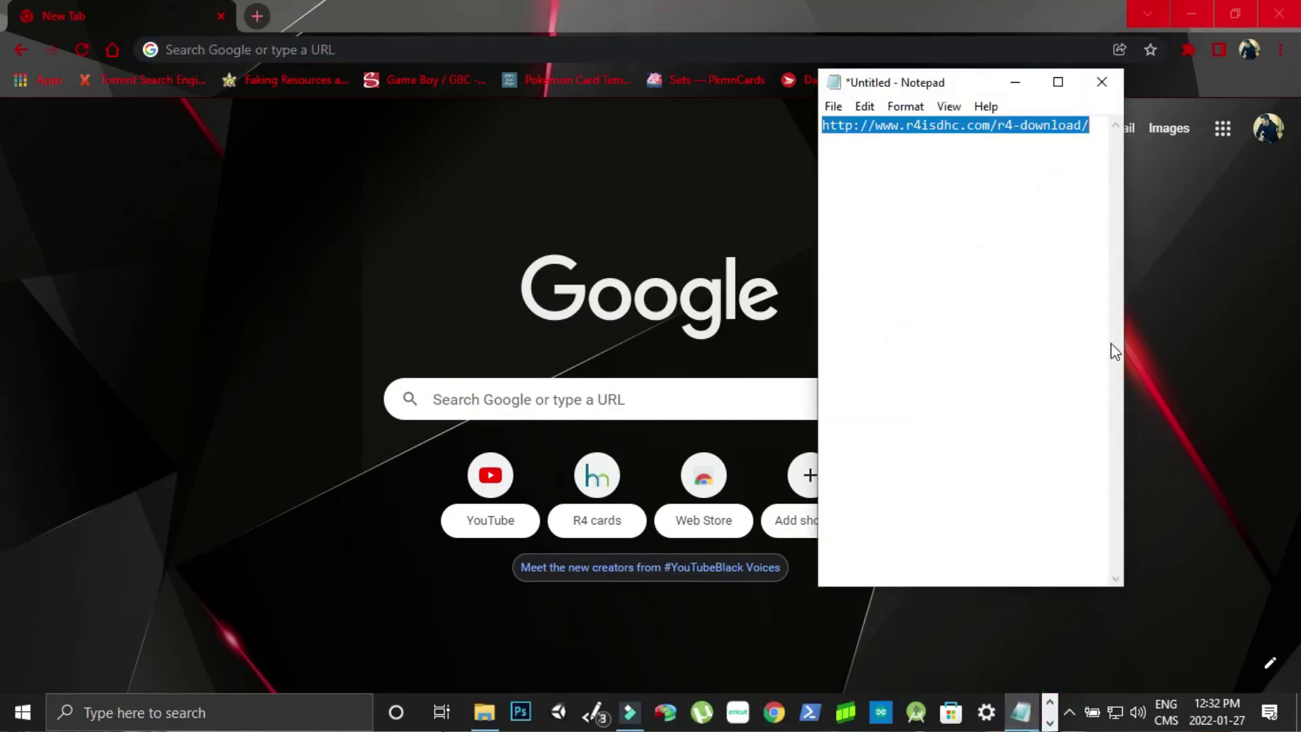
left_click(1050, 722)
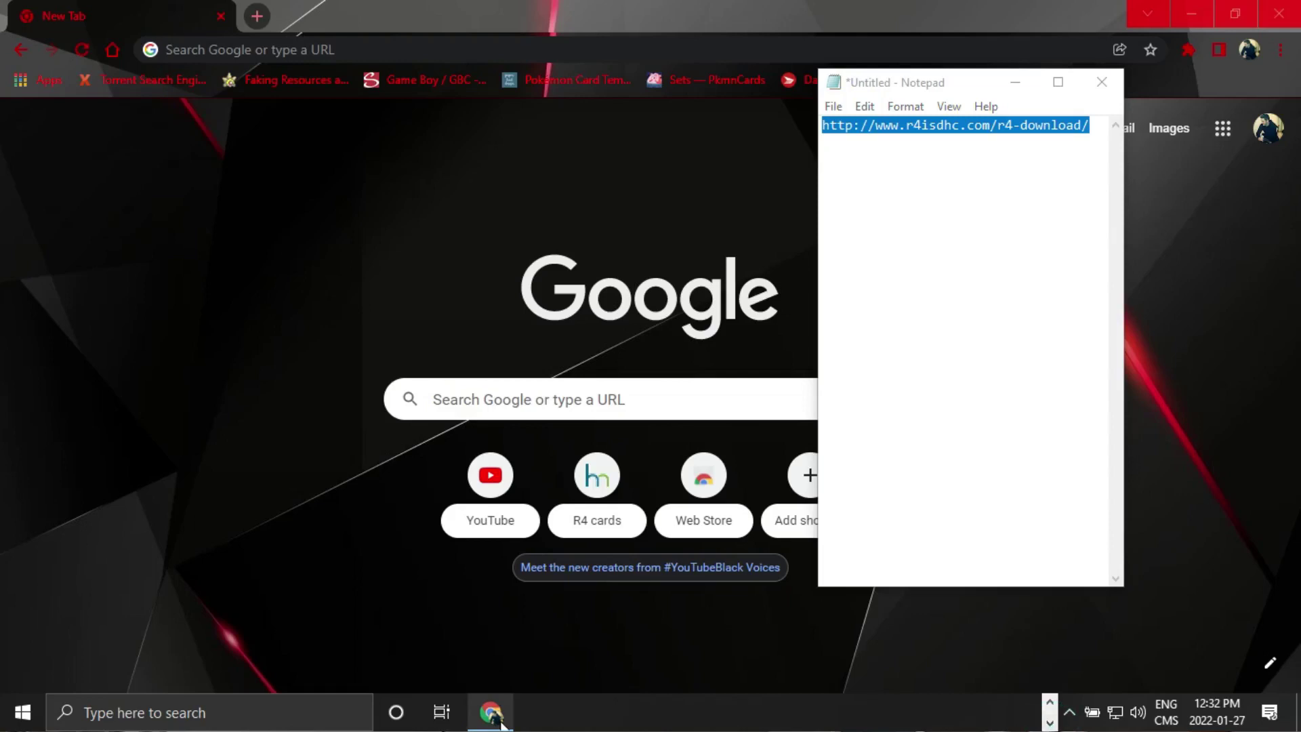
left_click(490, 713)
key("ctrl+v")
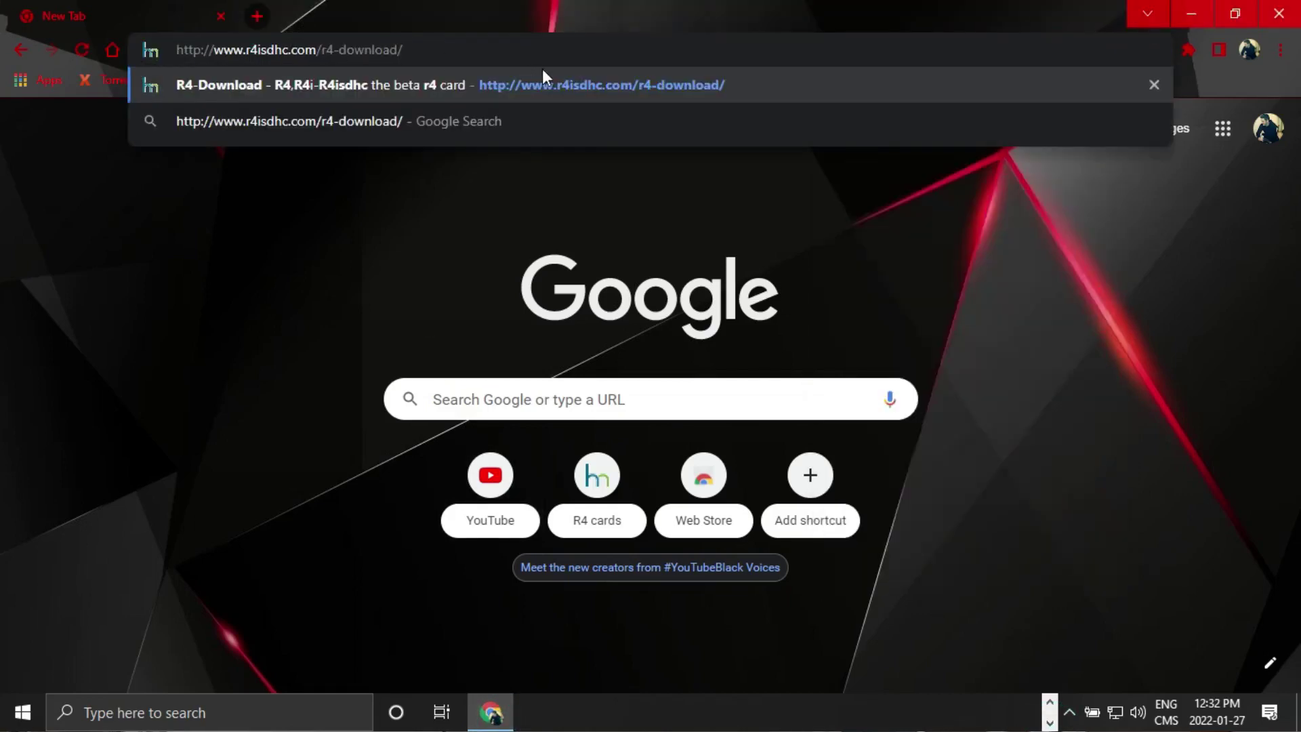
key("Return")
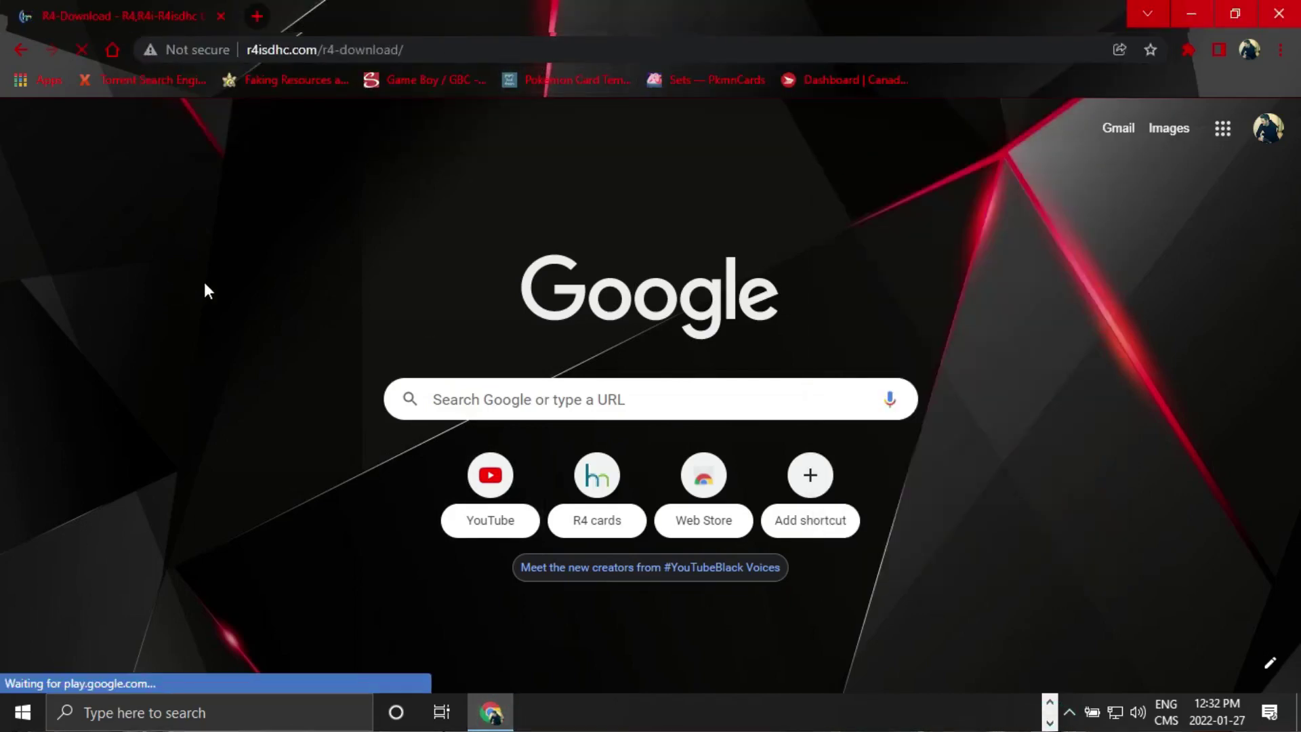
scroll(807, 282, "down", 4)
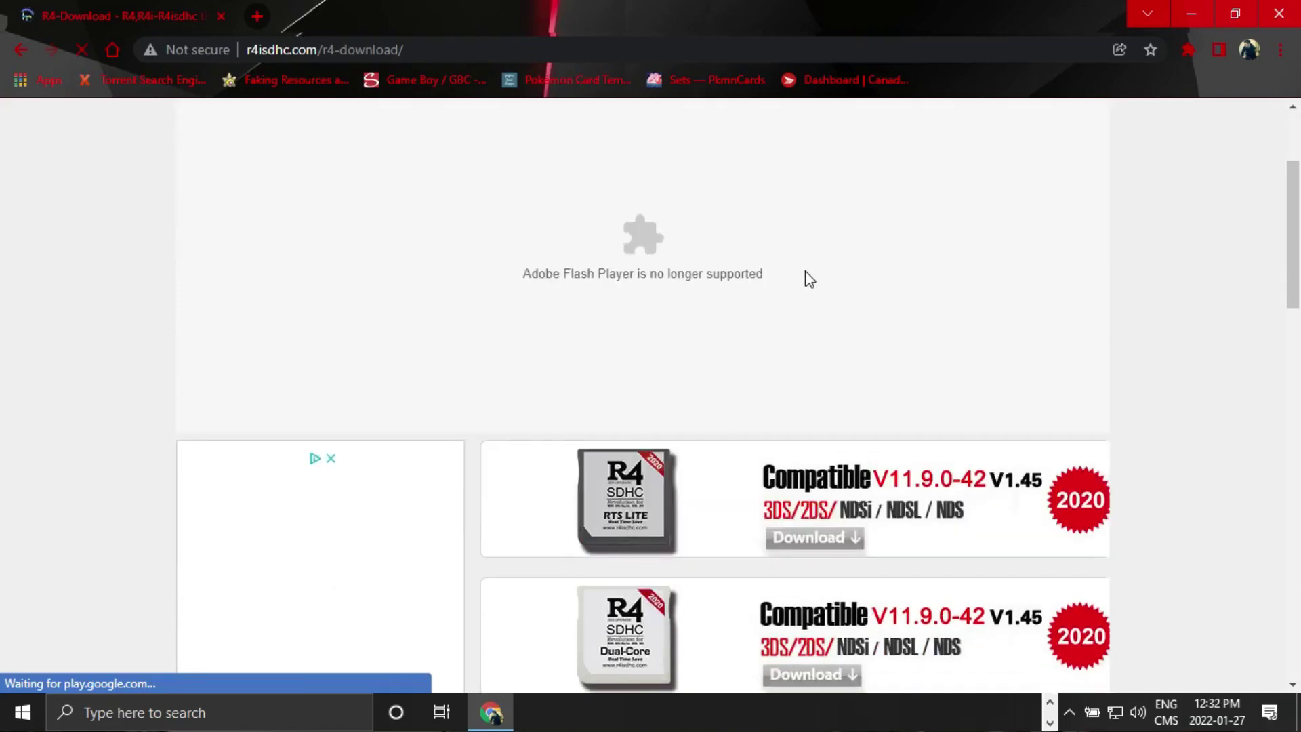
scroll(633, 542, "down", 4)
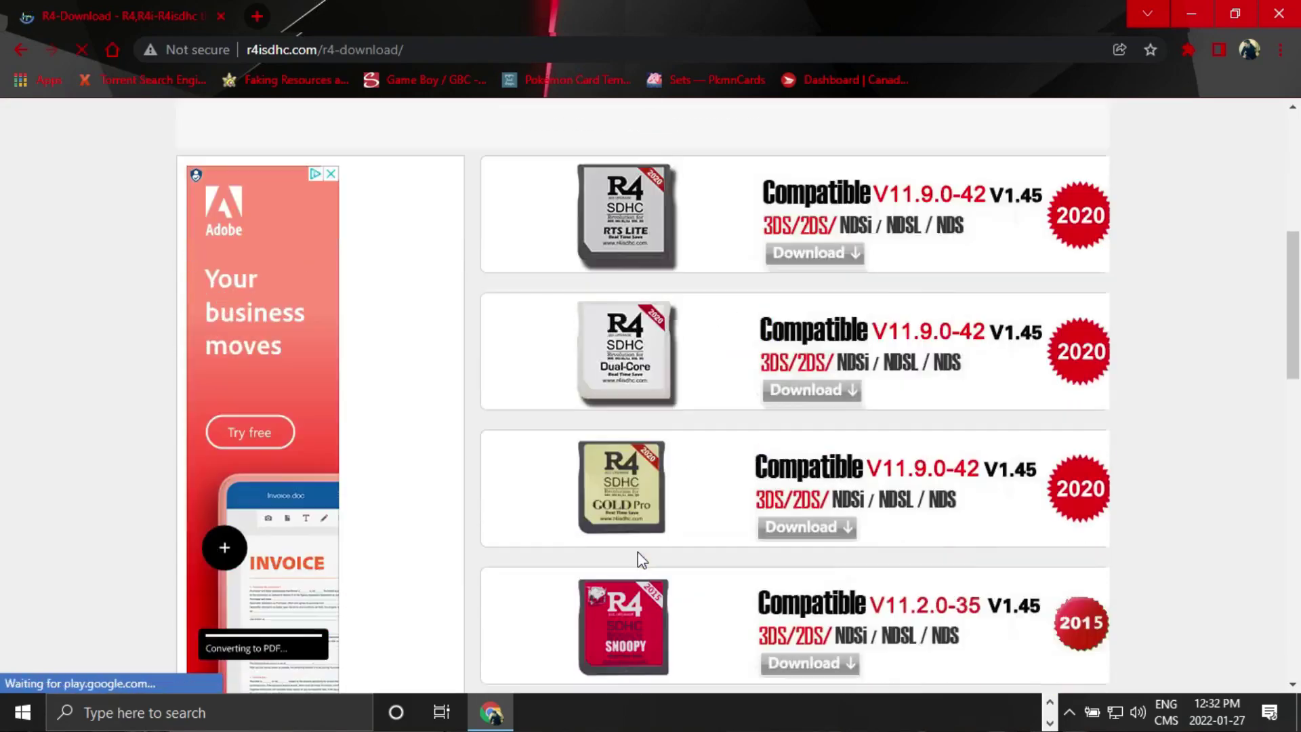
scroll(642, 391, "up", 3)
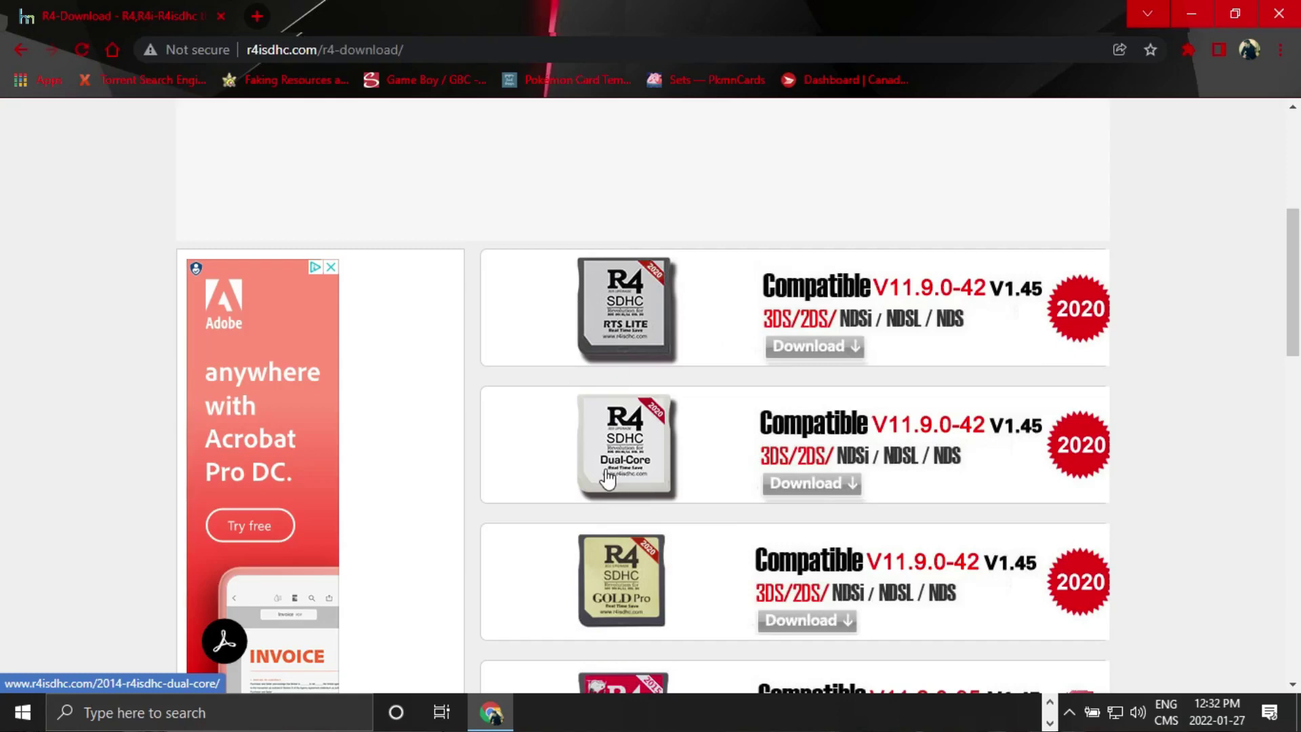
Download R4i-V4.0b English.zip (29.0 MB) from the Dual-Core product page.
left_click(793, 485)
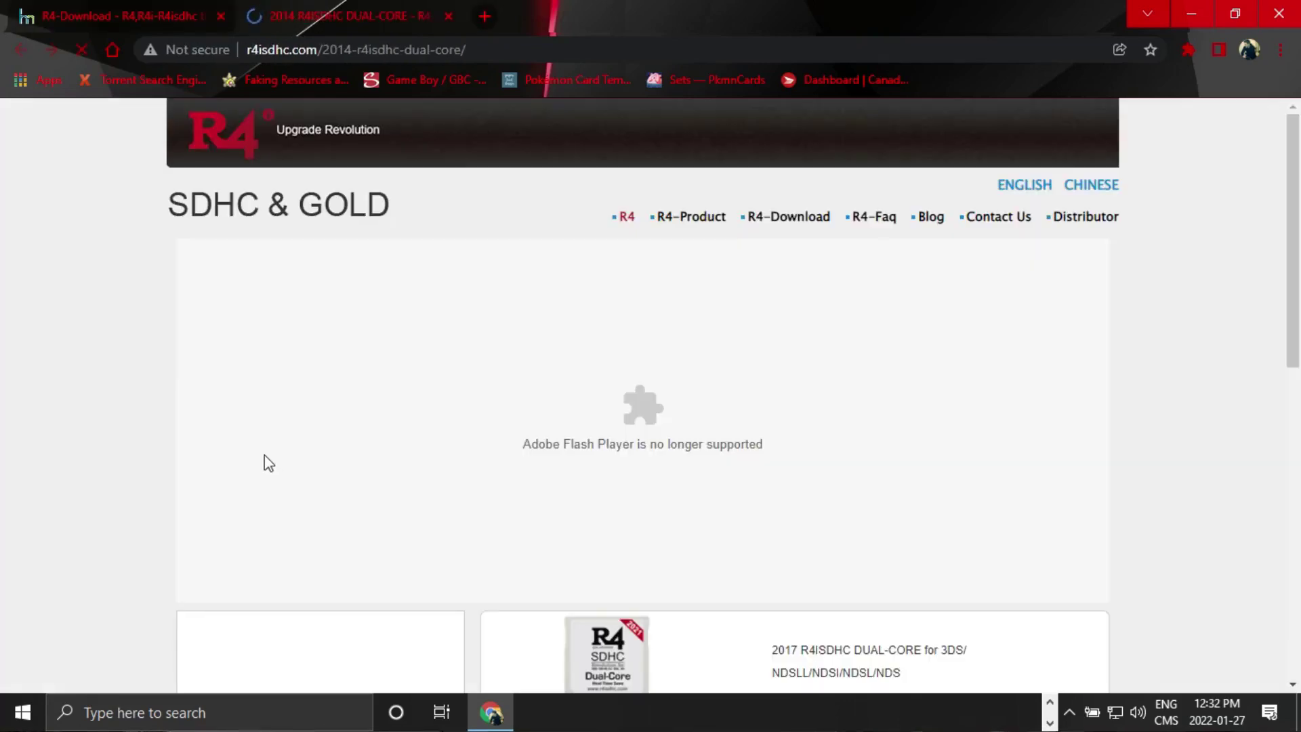
scroll(807, 468, "down", 8)
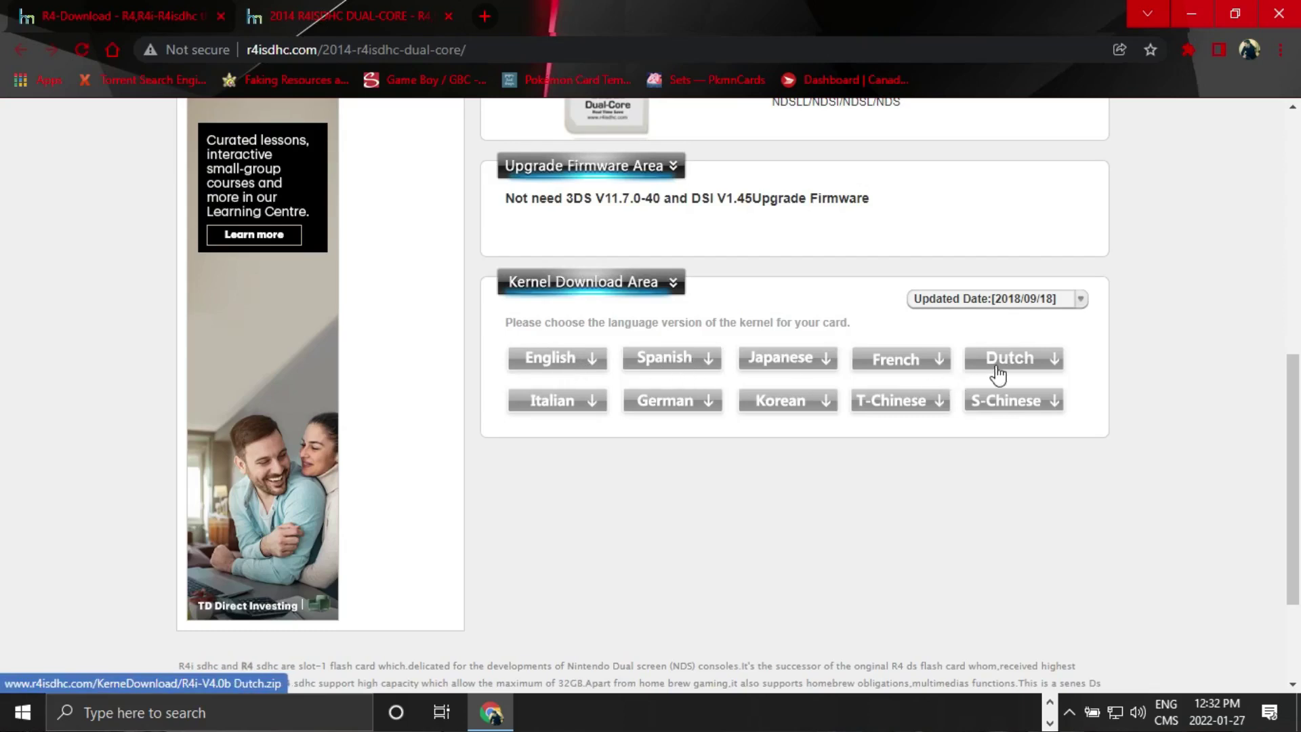
left_click(562, 360)
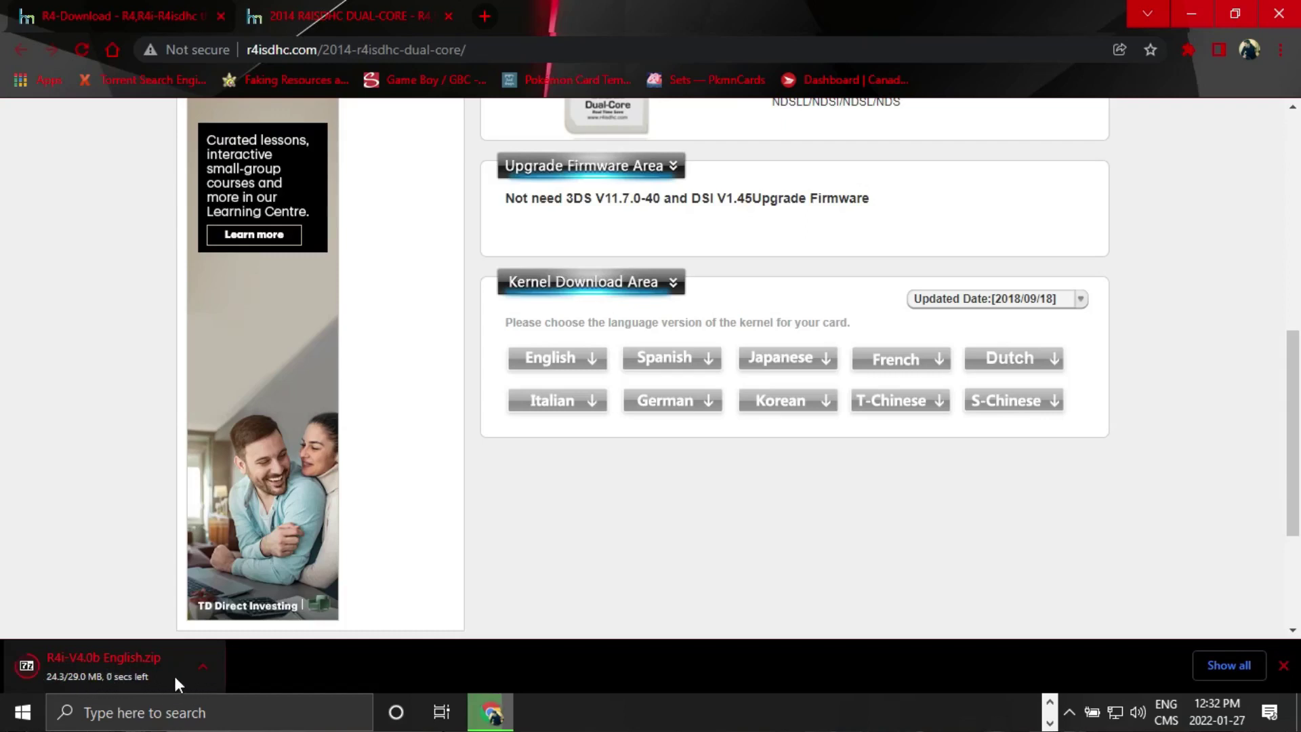
left_click(202, 665)
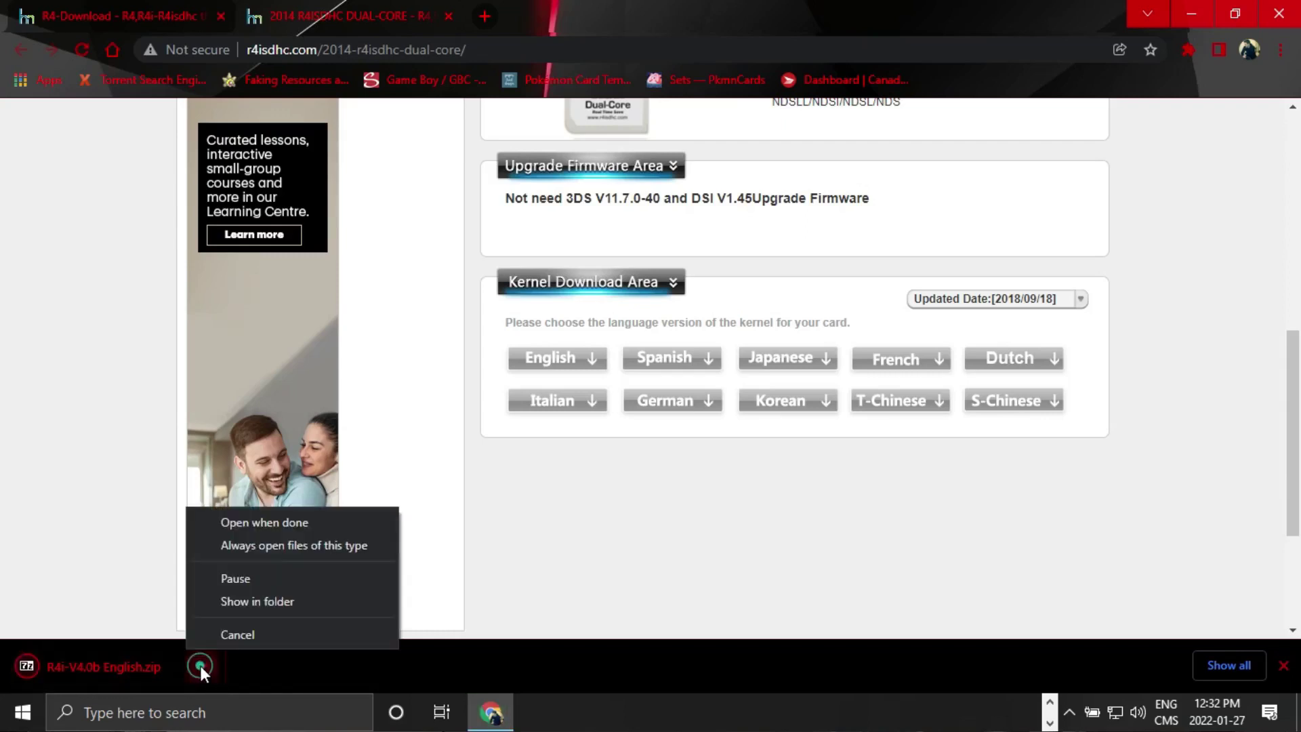
left_click(293, 595)
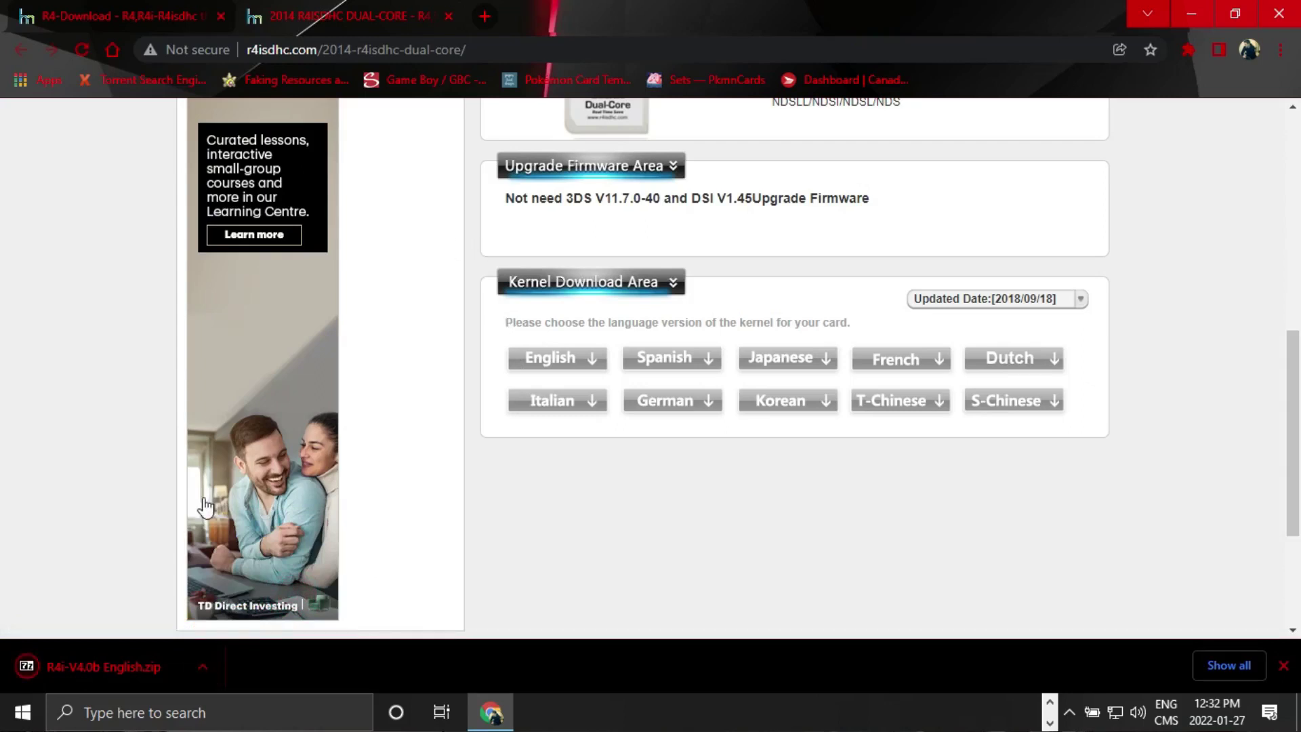
left_click(201, 664)
Open the downloaded R4i-V4.0b English zip in 7-Zip from the Downloads folder.
left_click(274, 598)
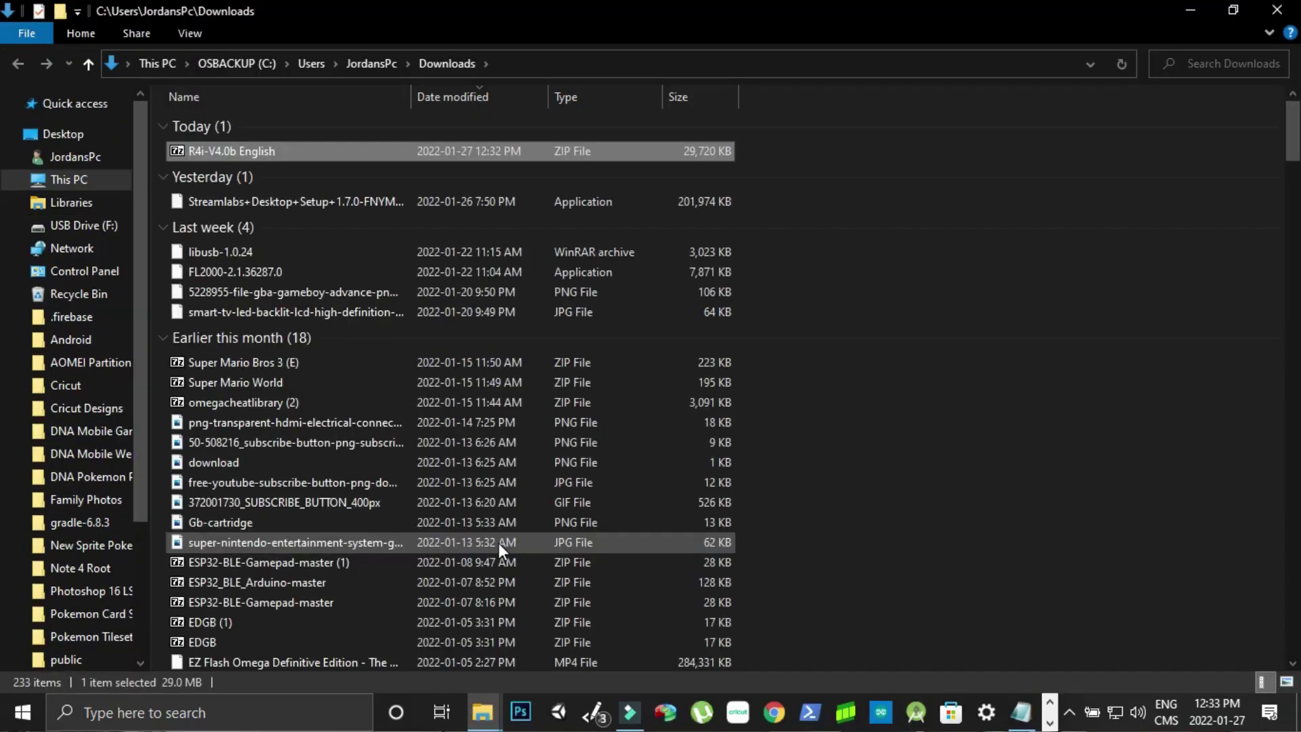
double_click(209, 151)
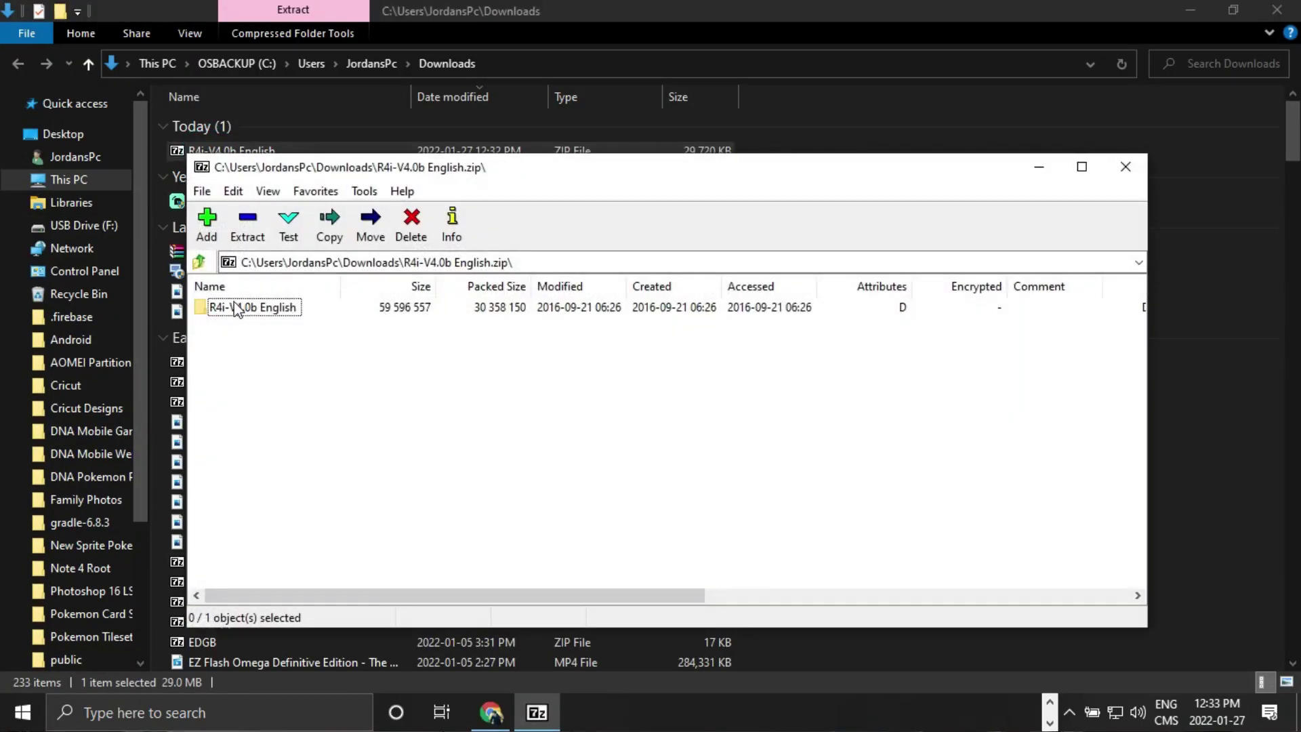
double_click(235, 306)
left_click_drag(373, 408, 247, 307)
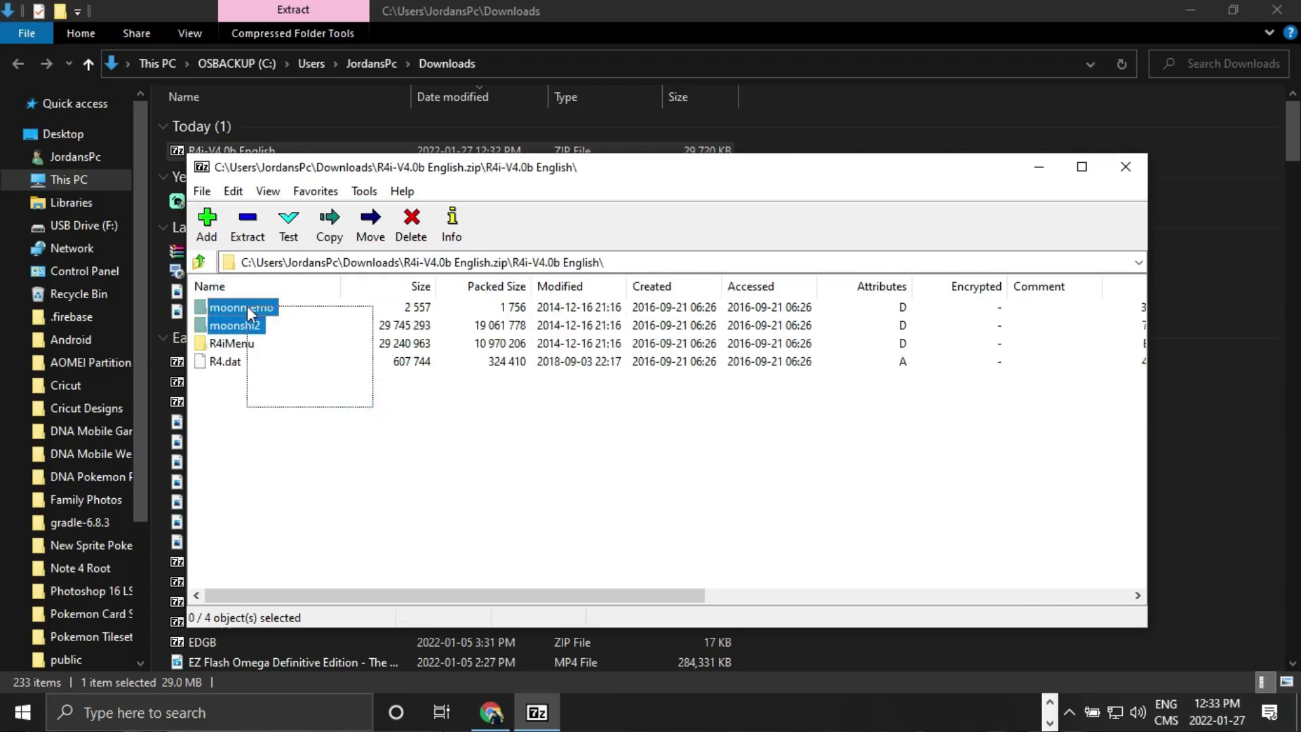
left_click(199, 262)
left_click(199, 263)
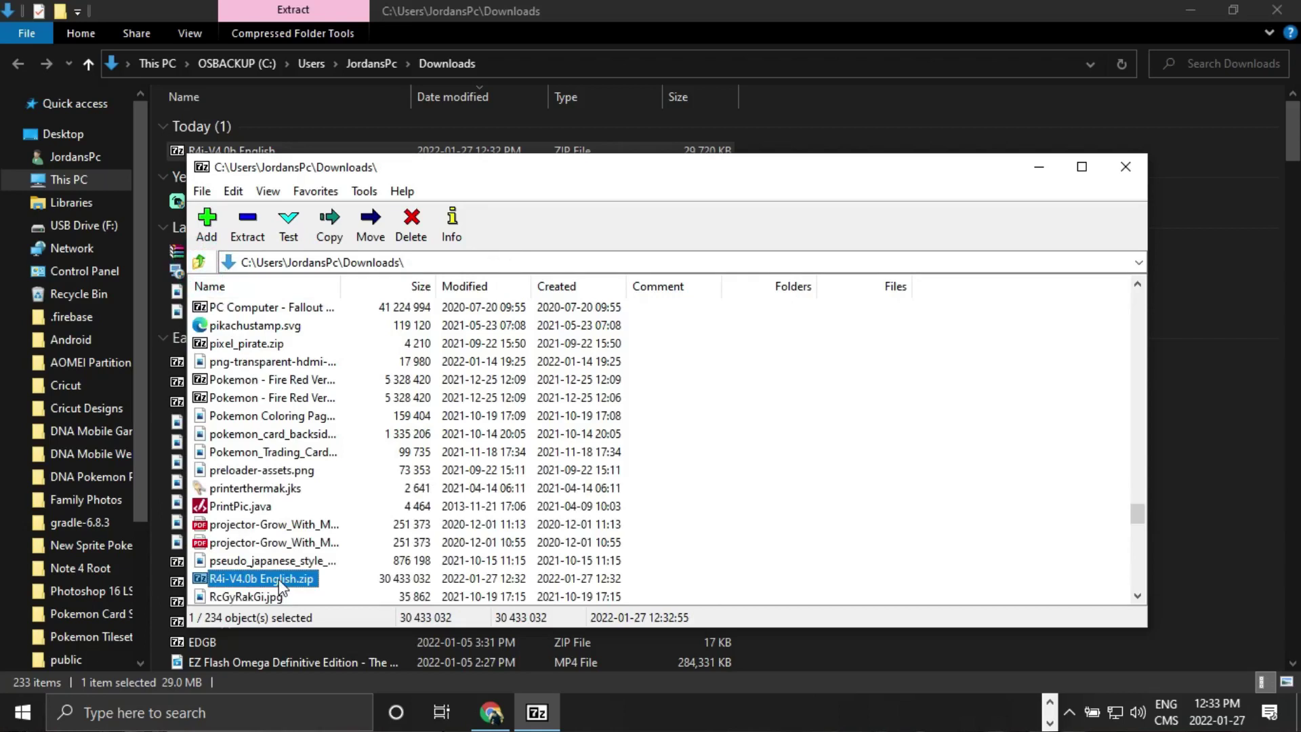
Select moonmemo, moonshl2, R4iMenu and R4.dat in the archive's R4i-V4.0b English folder.
double_click(279, 581)
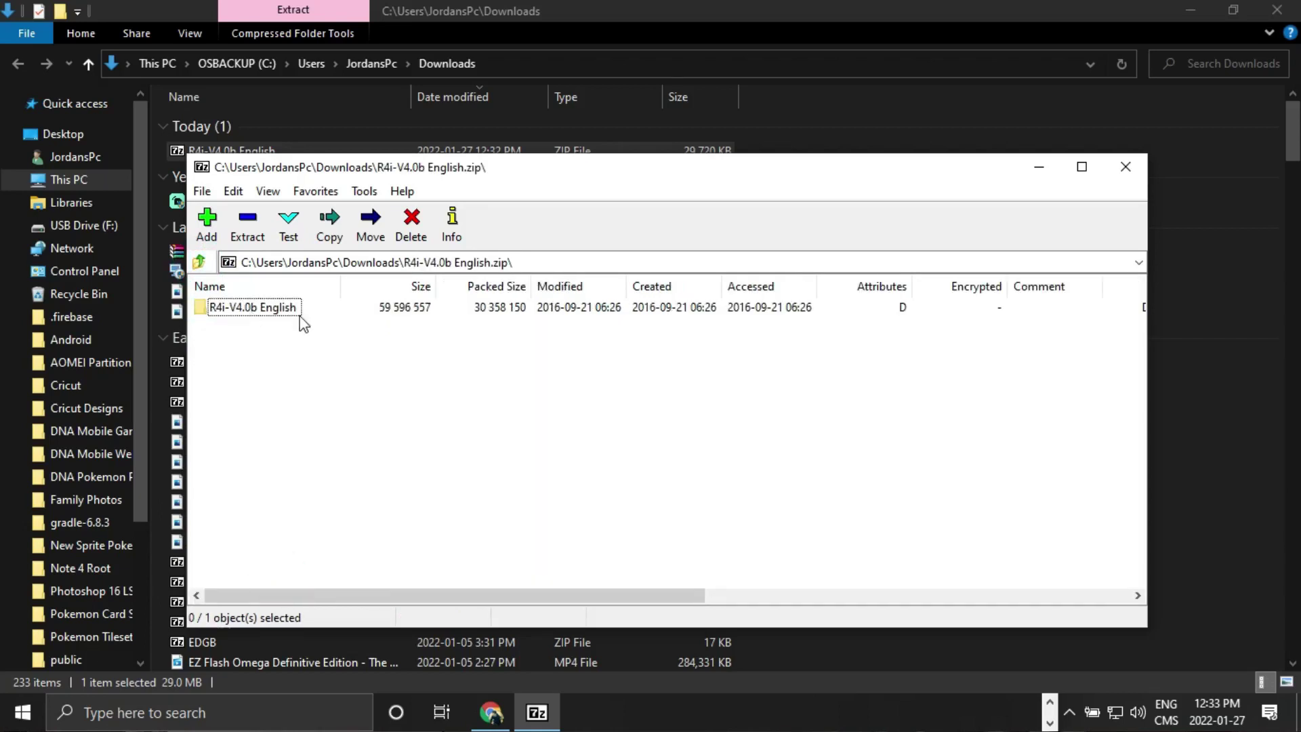
left_click_drag(427, 178, 528, 139)
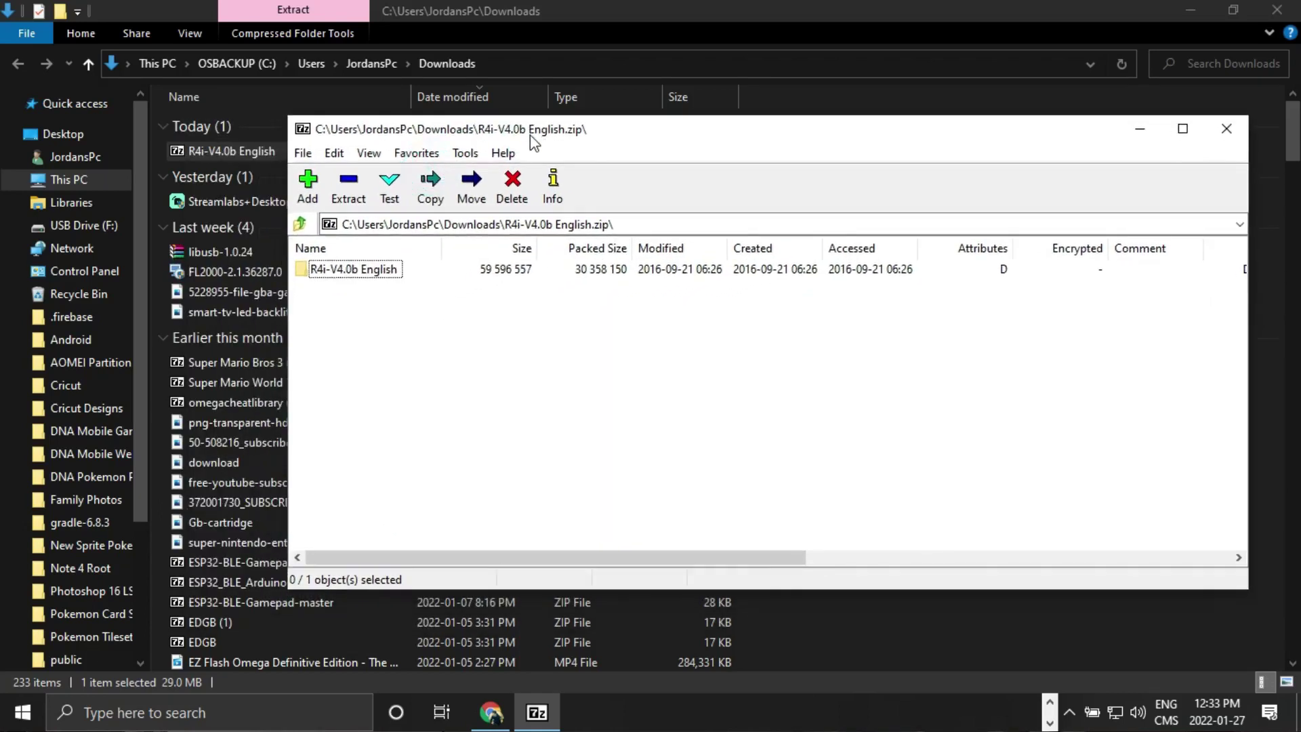
double_click(366, 270)
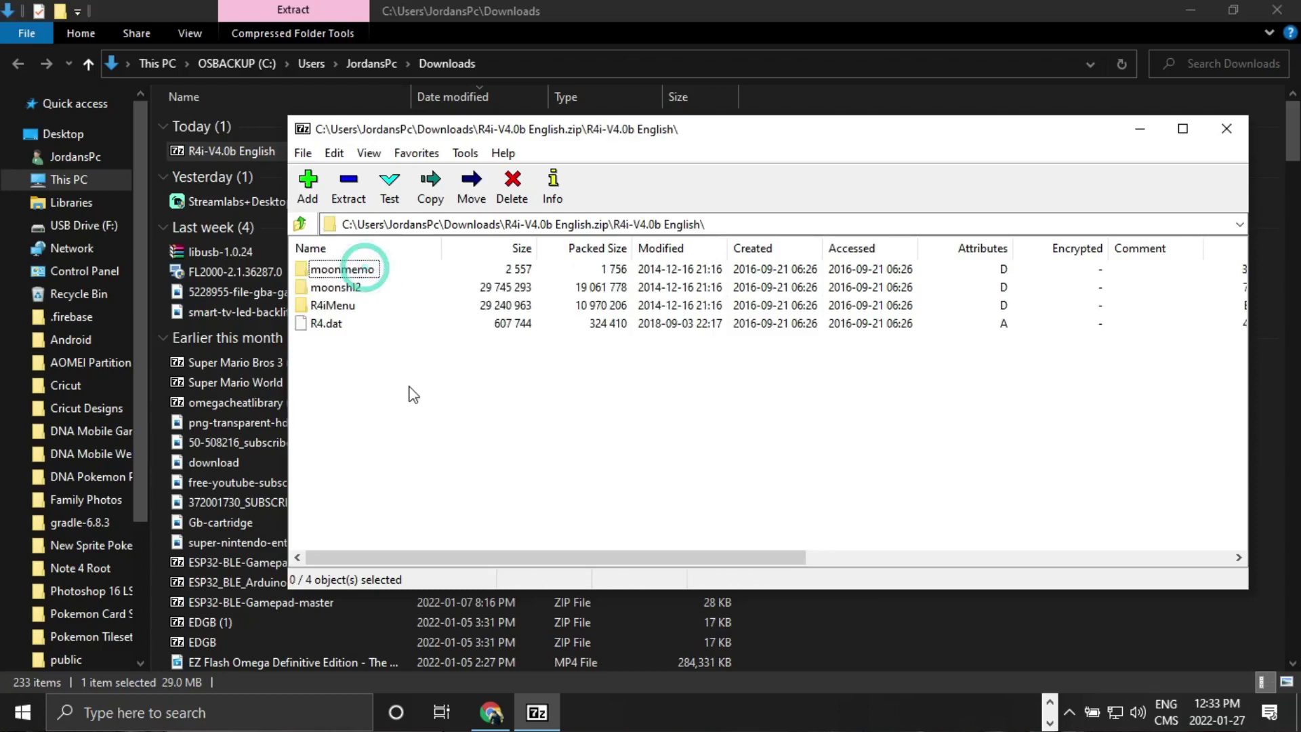
left_click_drag(399, 363, 324, 263)
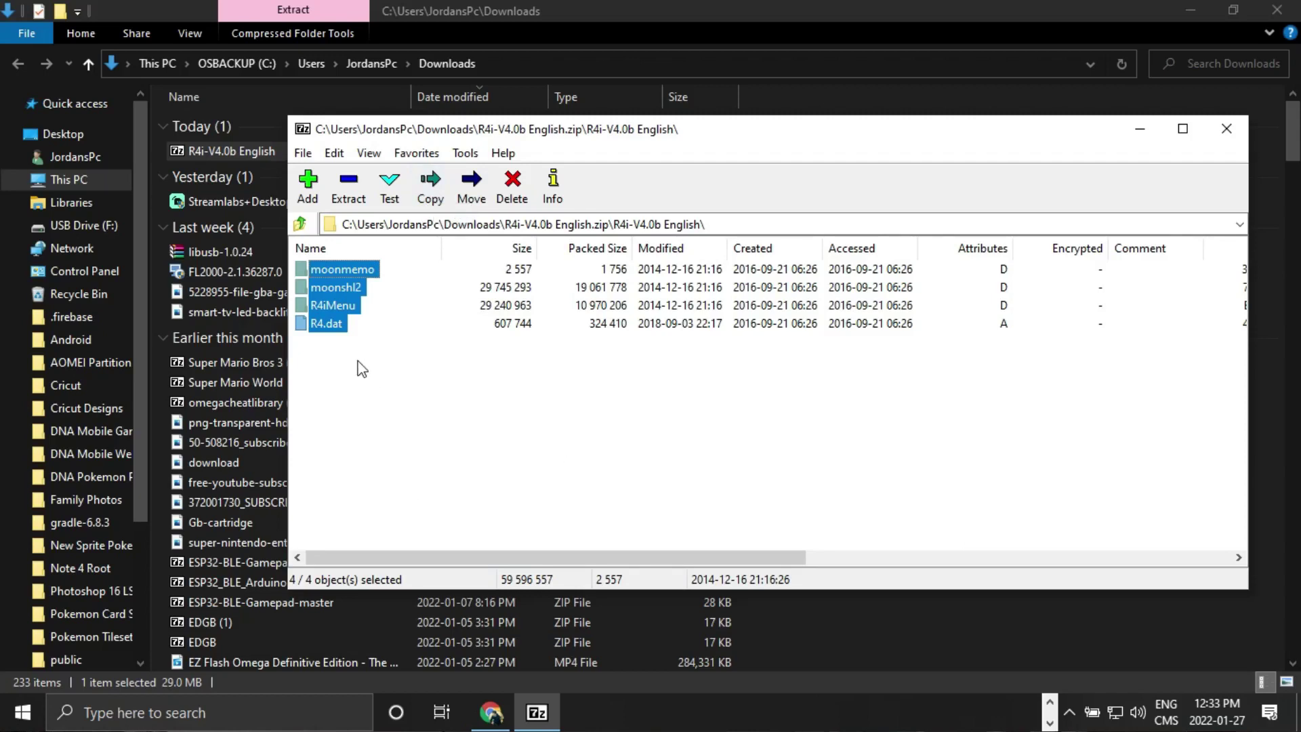
left_click(1050, 702)
mouse_move(482, 712)
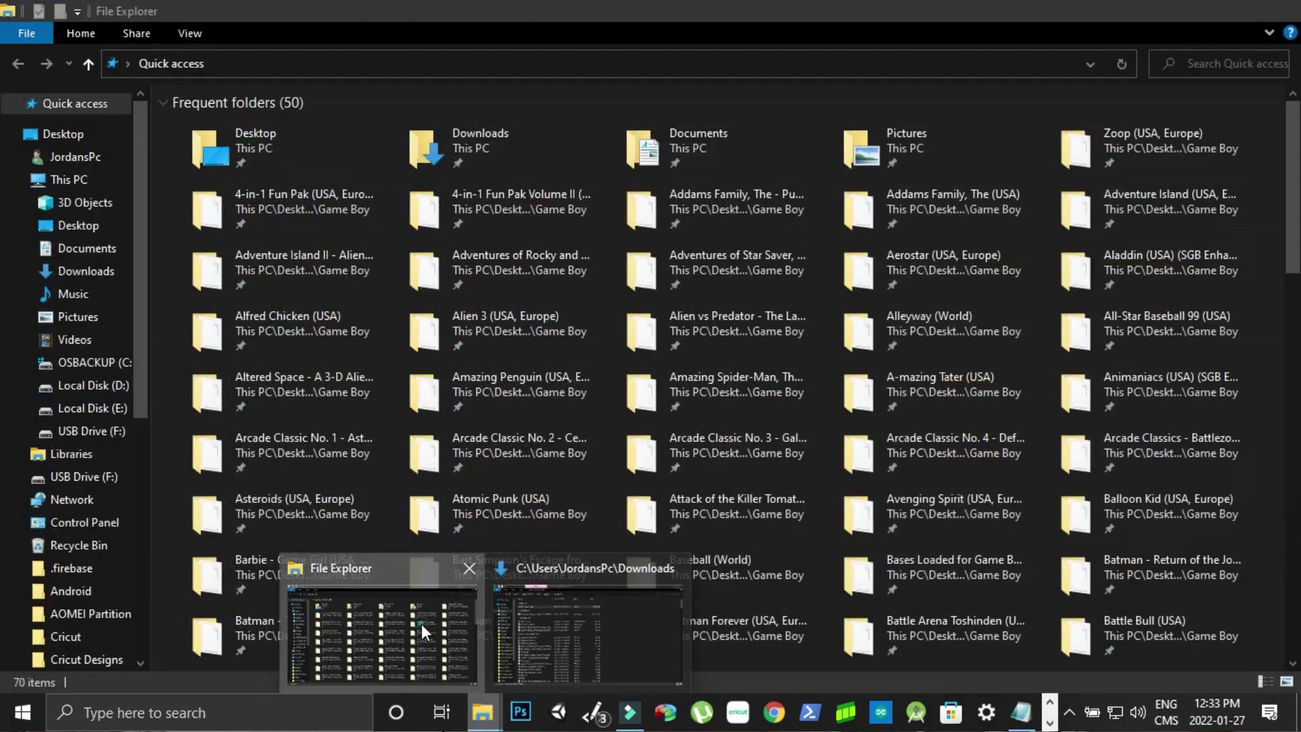
left_click(422, 623)
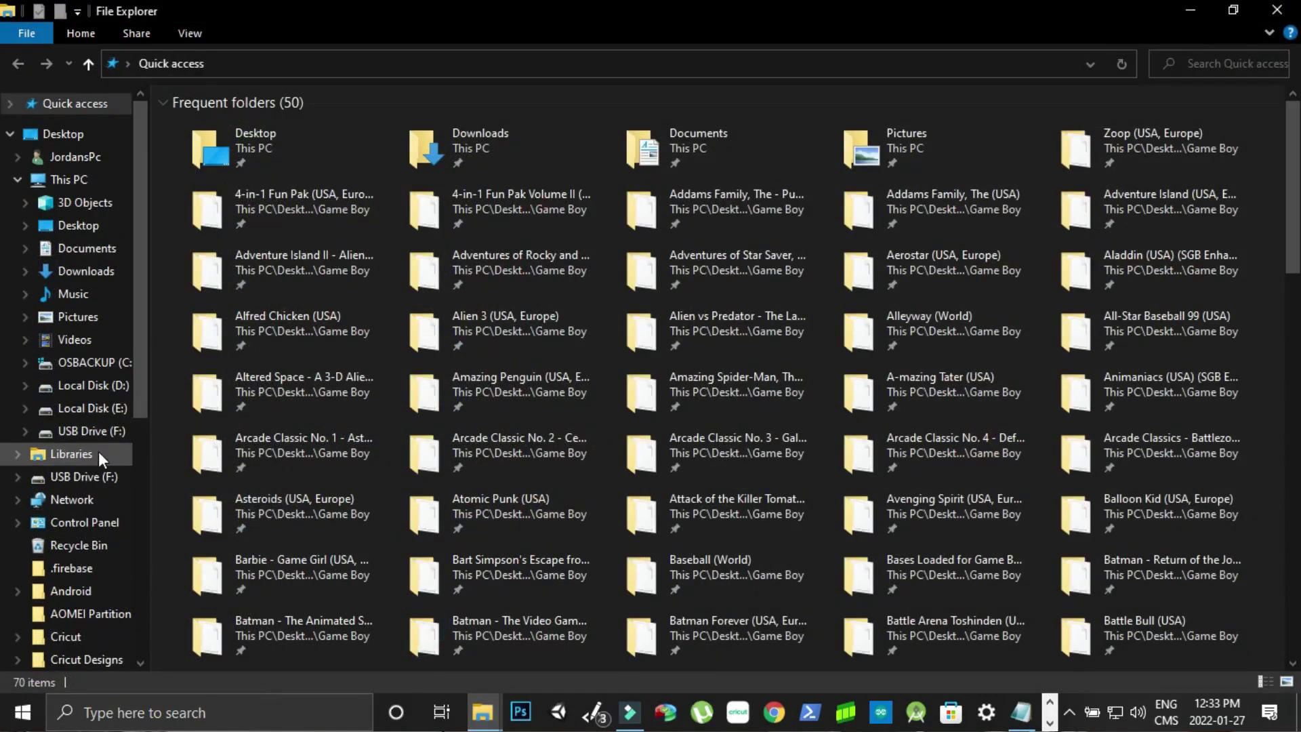
Drag moonmemo, moonshl2, R4iMenu and R4.dat from 7-Zip onto USB Drive (F:).
left_click(95, 478)
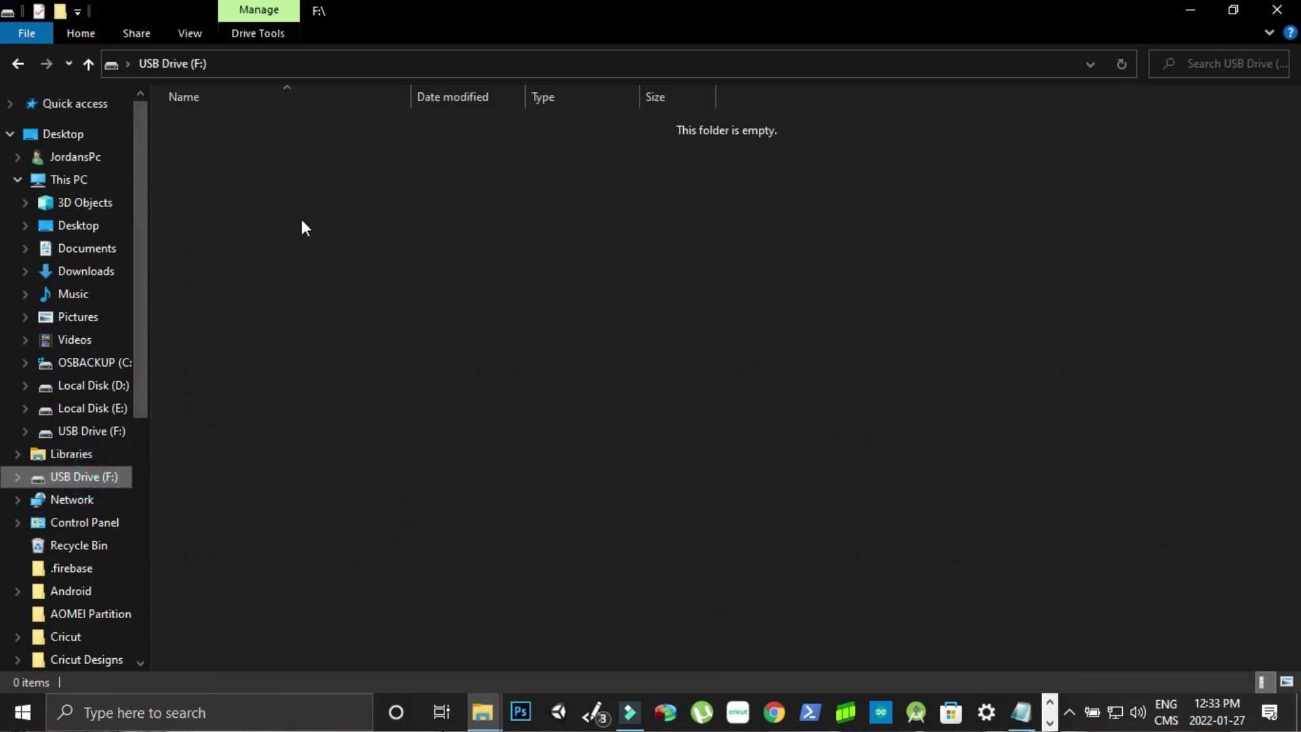
left_click(248, 203)
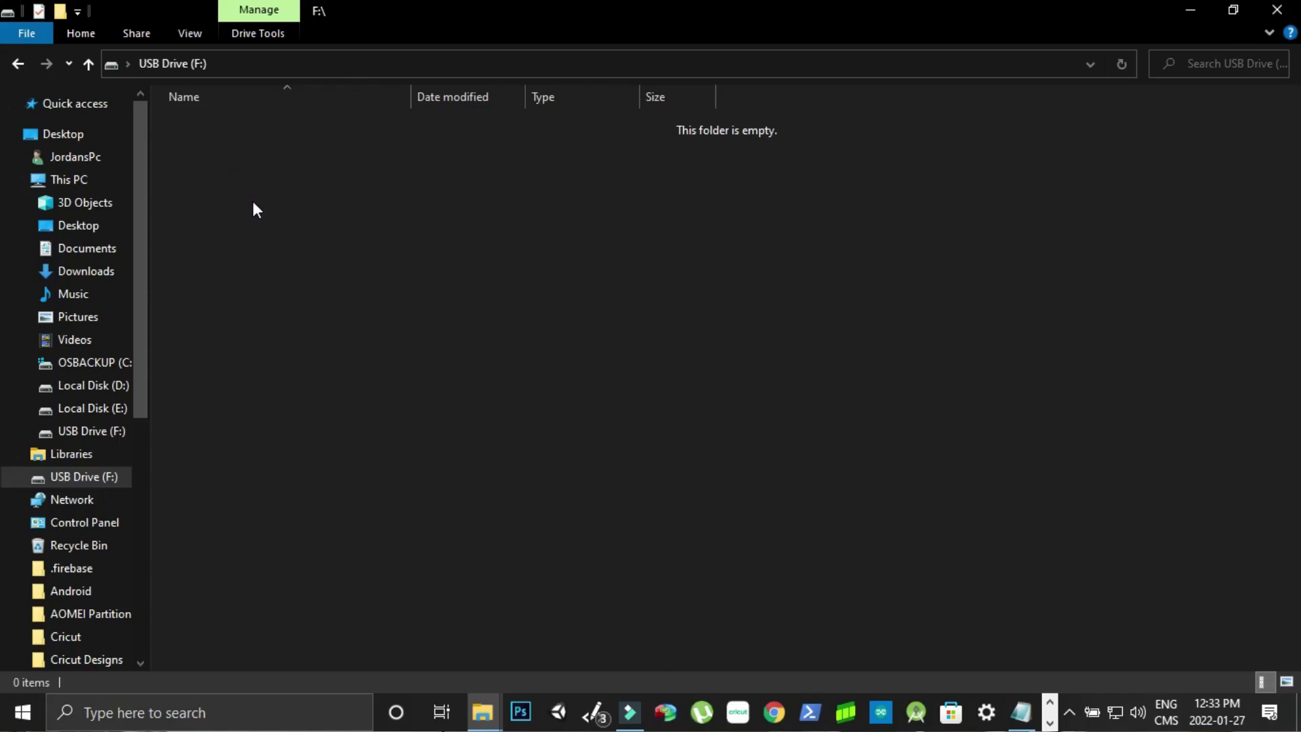
left_click(1050, 722)
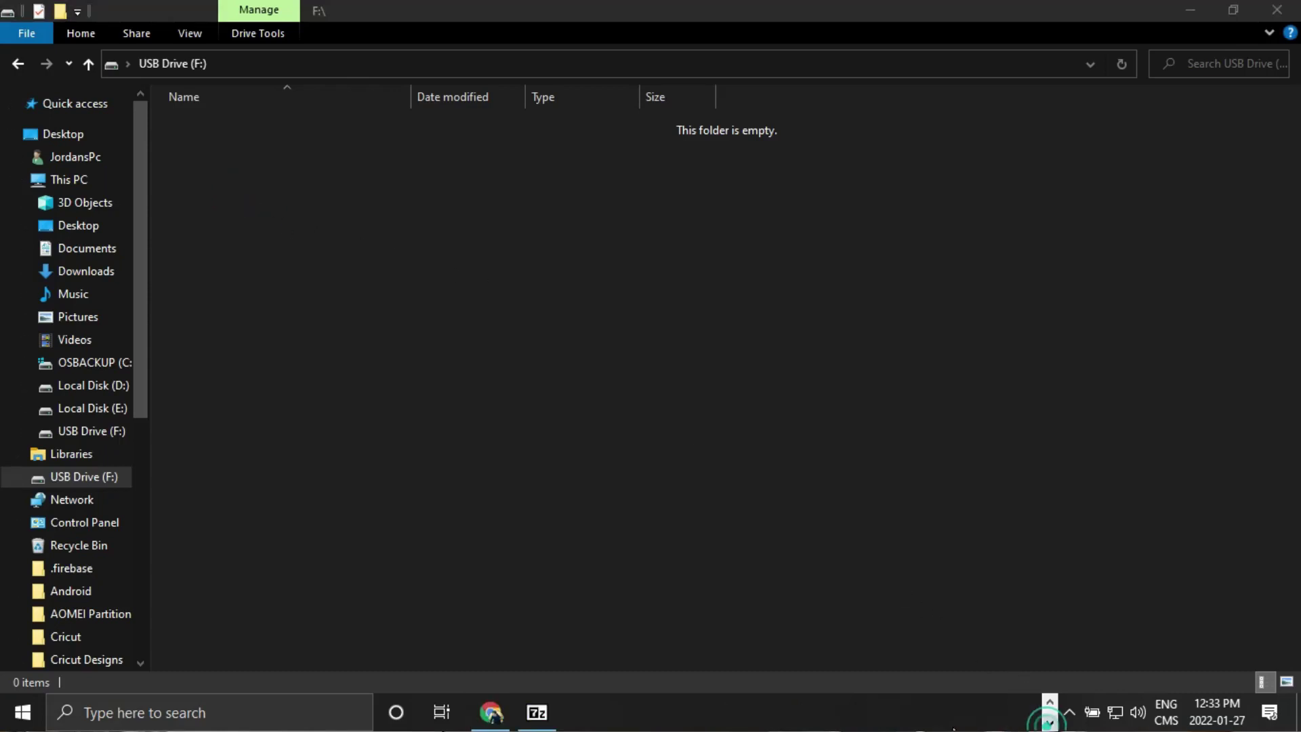
left_click(537, 713)
left_click_drag(332, 324, 226, 231)
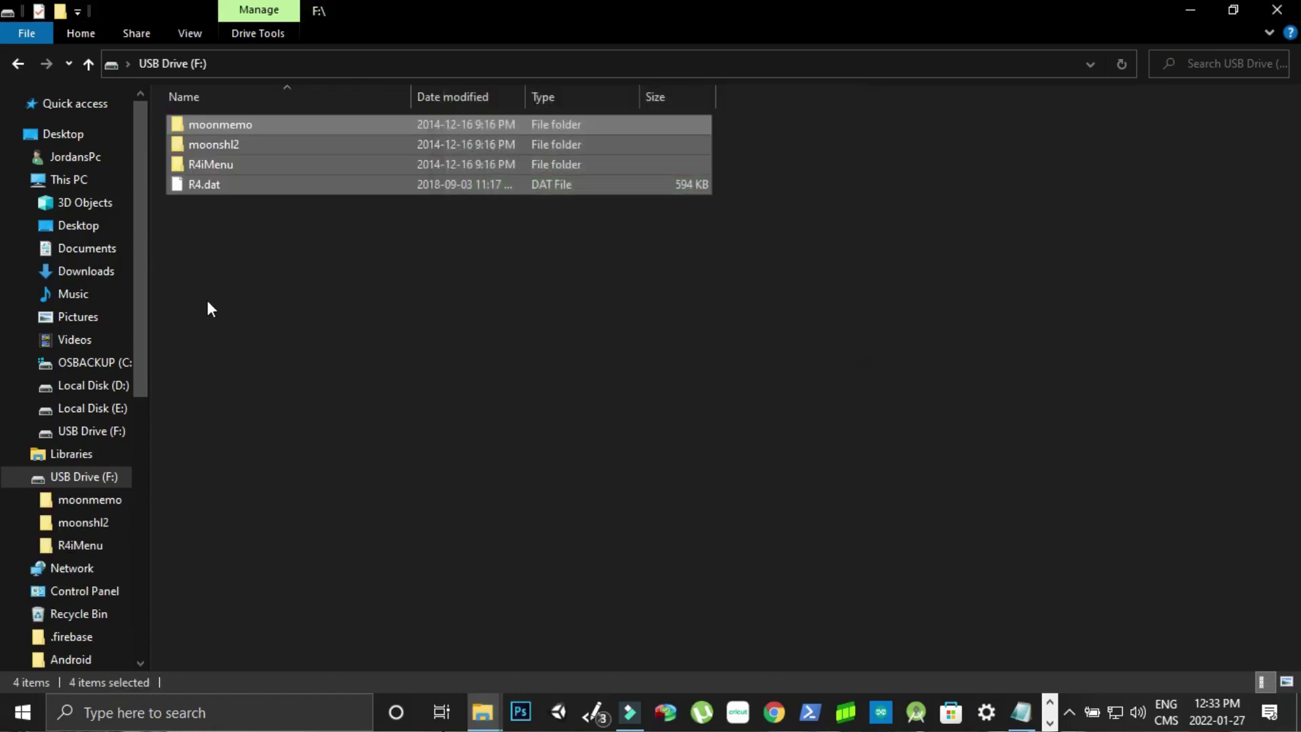
left_click(393, 306)
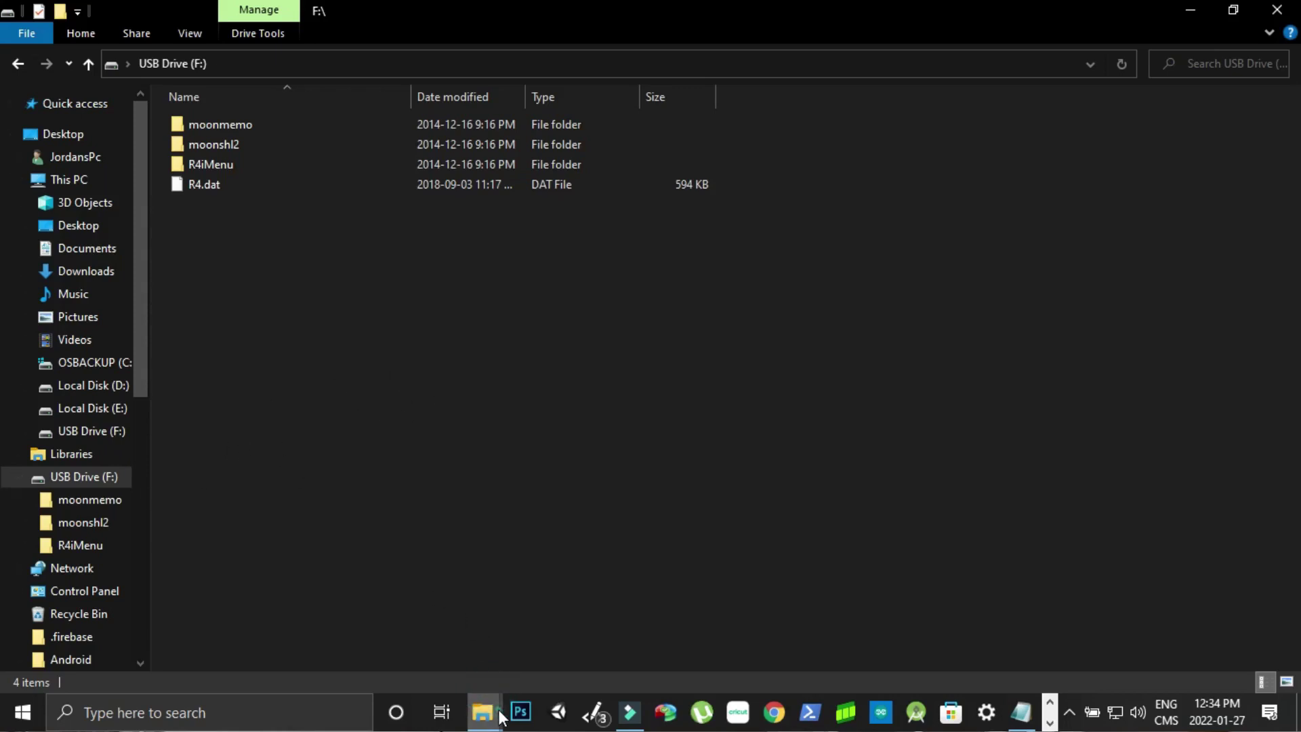
Switch to the File Explorer window showing the Downloads folder.
mouse_move(488, 698)
left_click(429, 661)
left_click(526, 659)
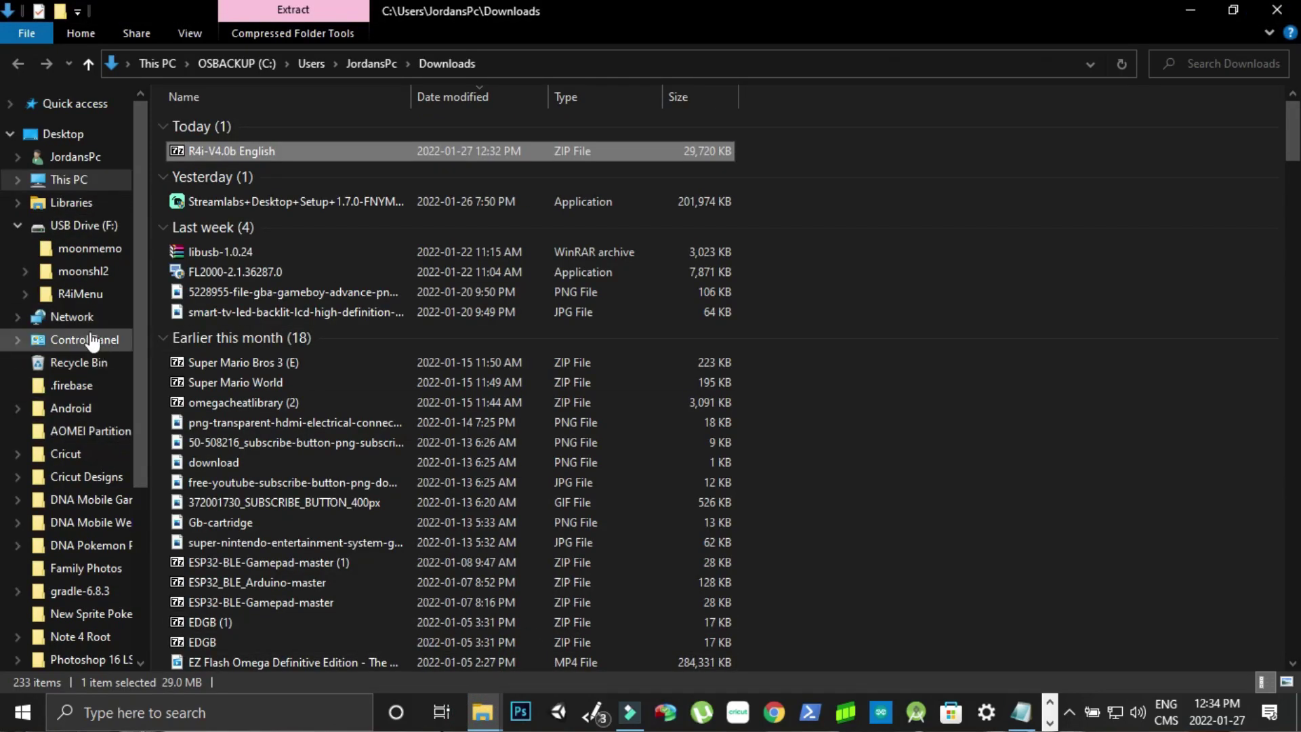
Navigate to E:\Gaming\R4 Card Files\RAW Folders on Local Disk (E:).
scroll(102, 406, "down", 4)
scroll(108, 535, "up", 2)
scroll(107, 539, "up", 2)
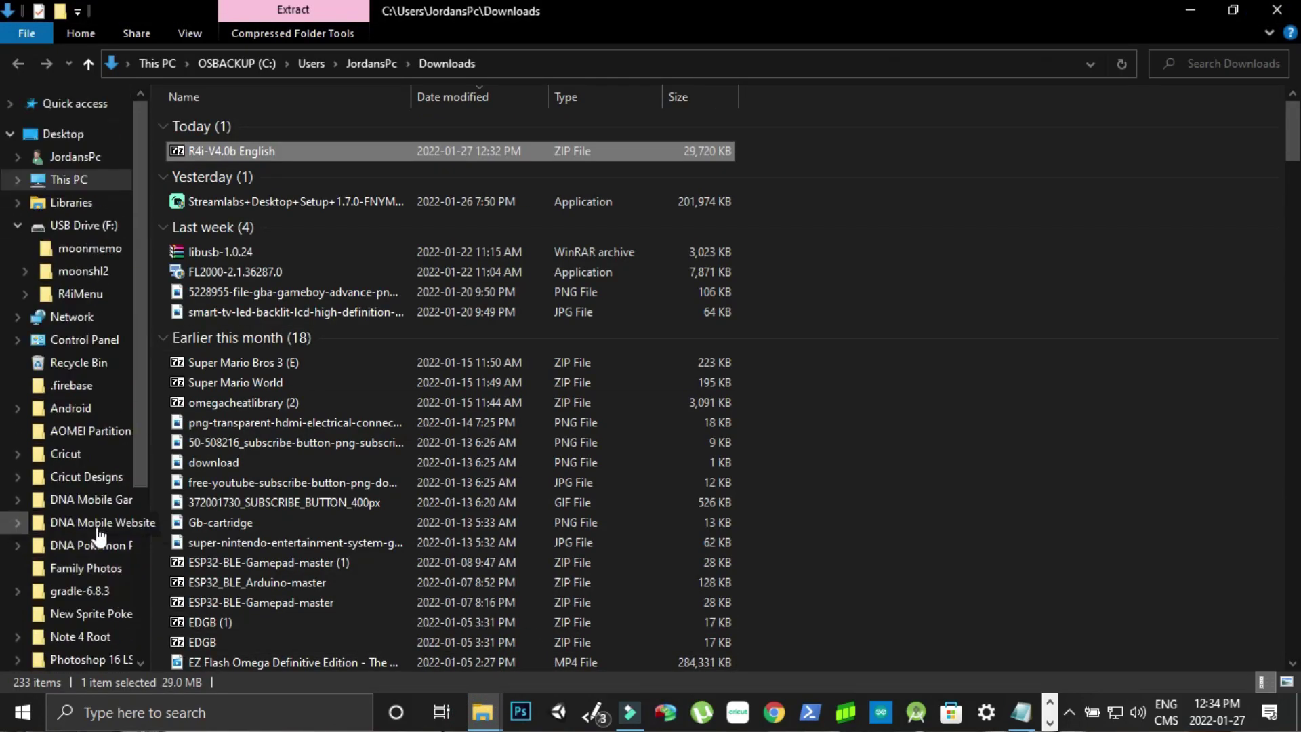
left_click(13, 136)
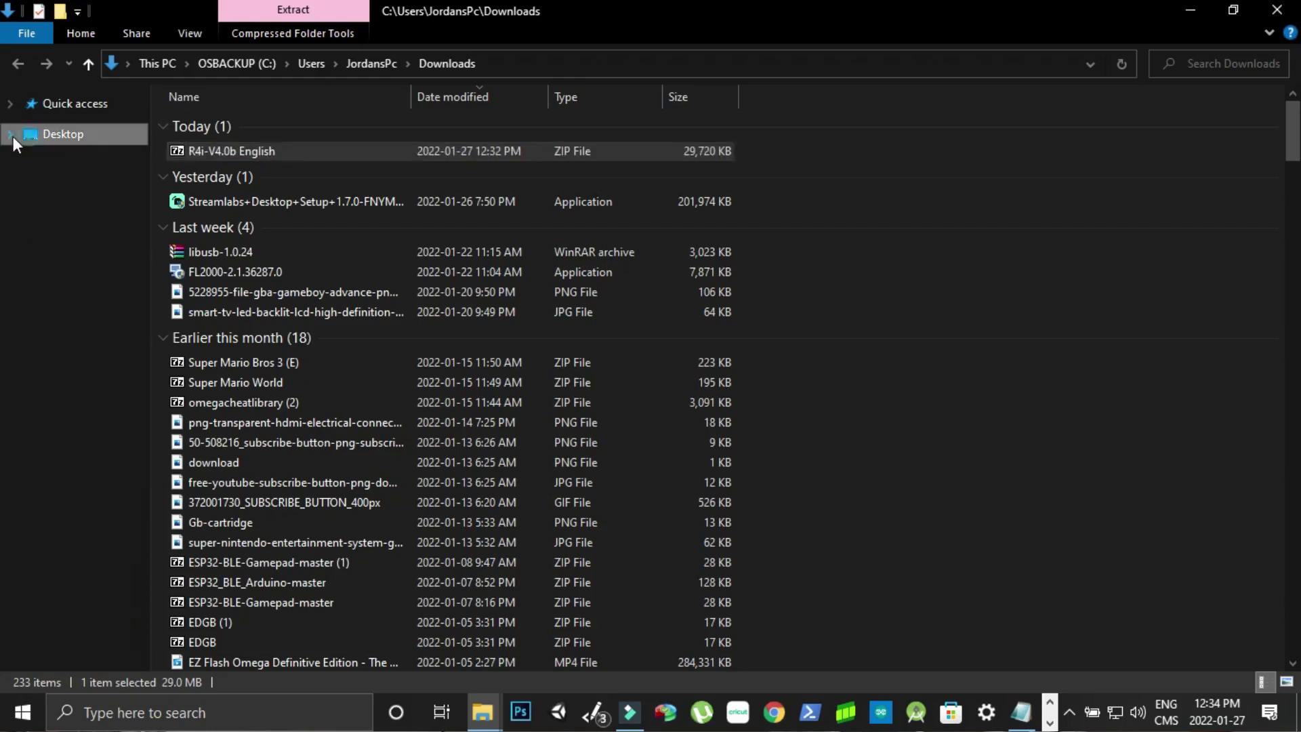
left_click(11, 136)
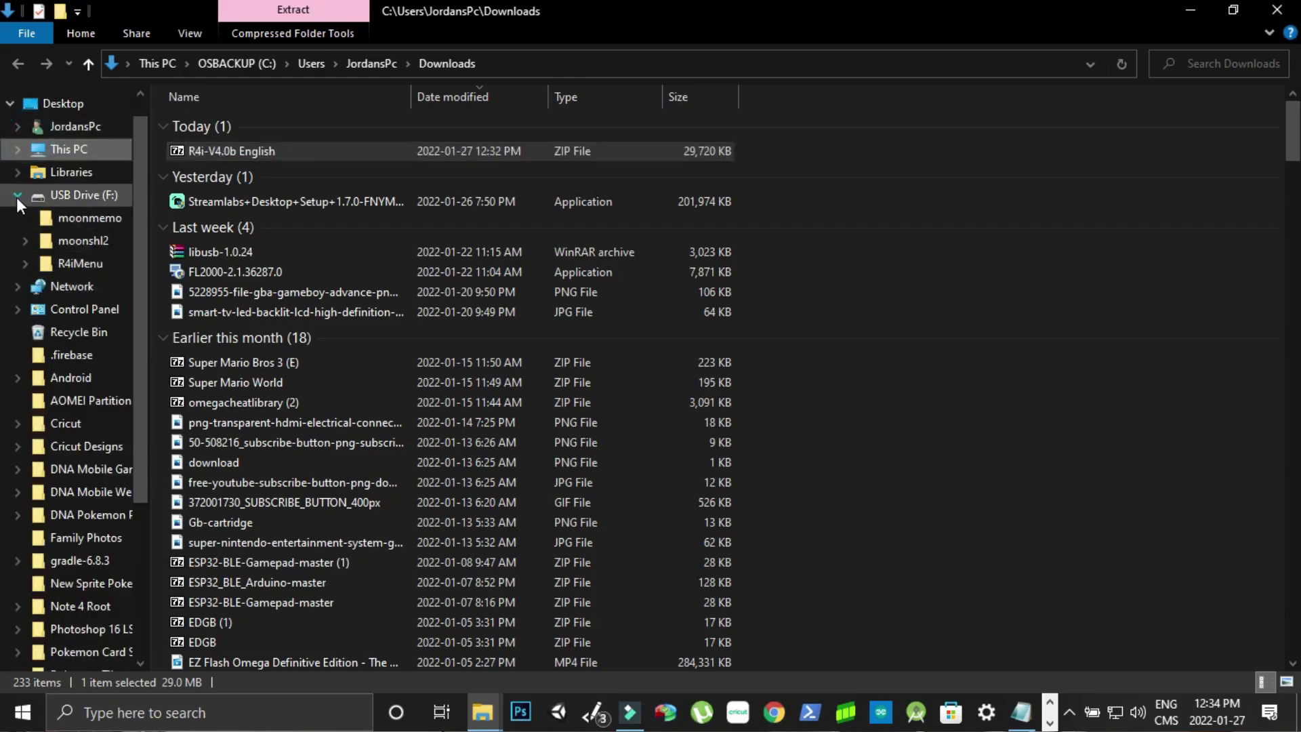
left_click(17, 195)
left_click(17, 149)
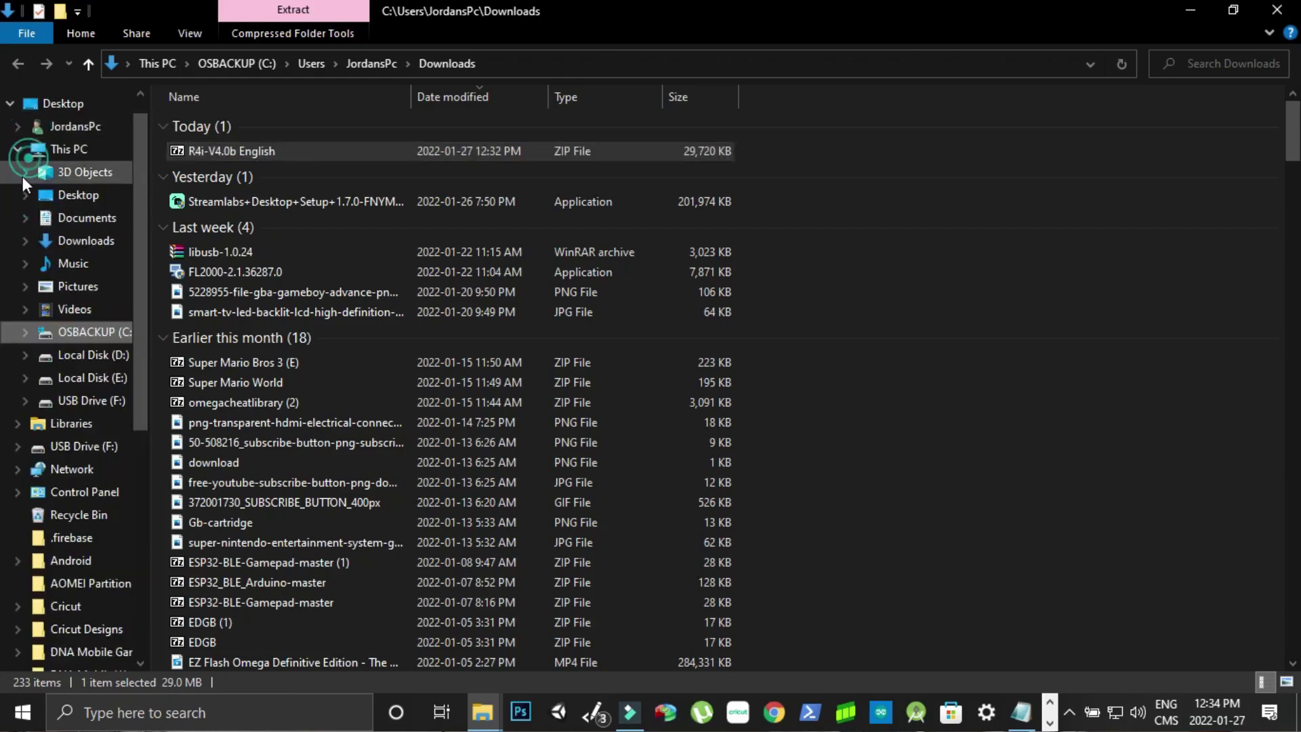
left_click(87, 378)
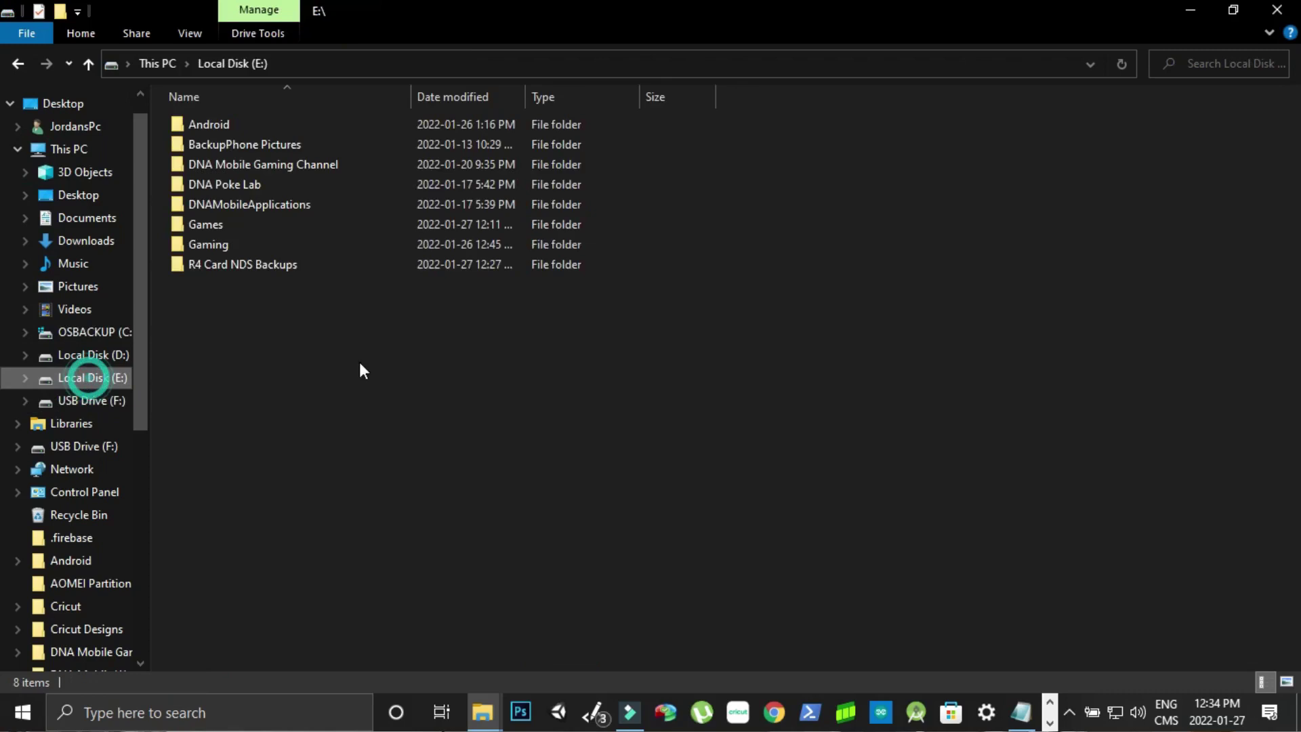
double_click(239, 244)
double_click(216, 181)
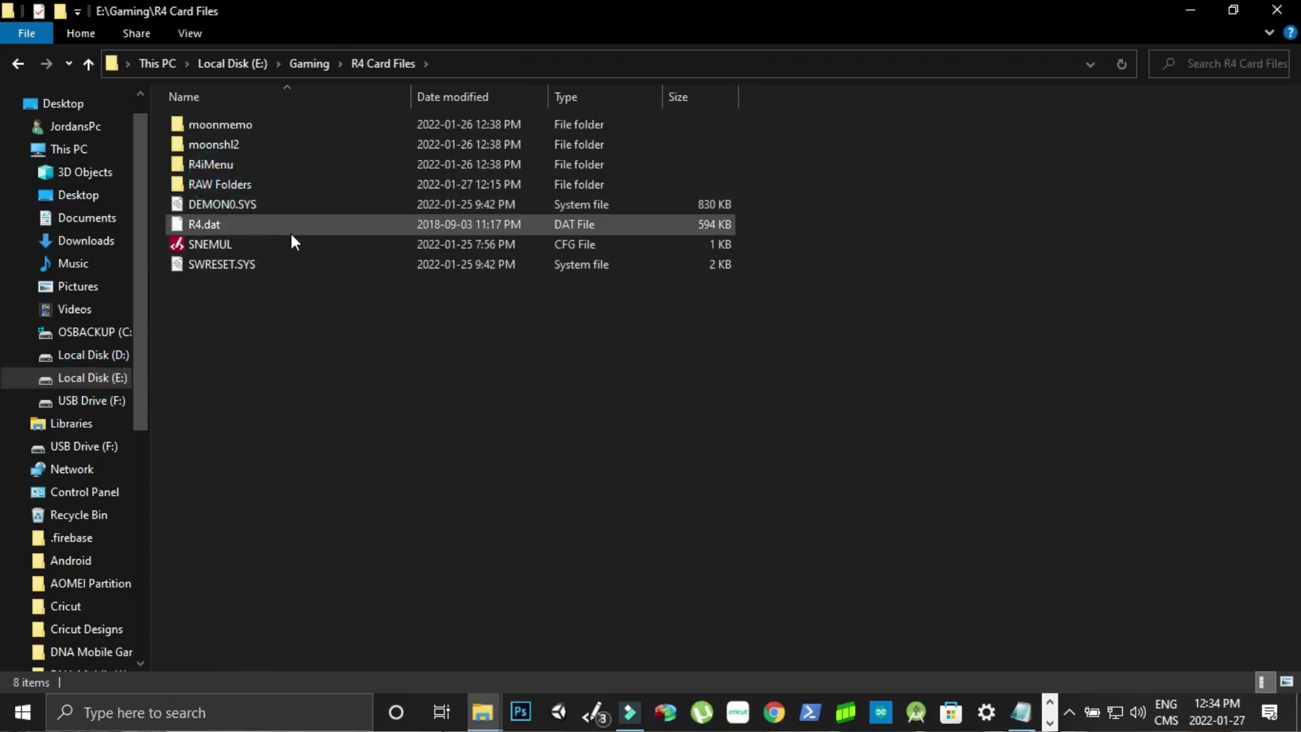
double_click(238, 183)
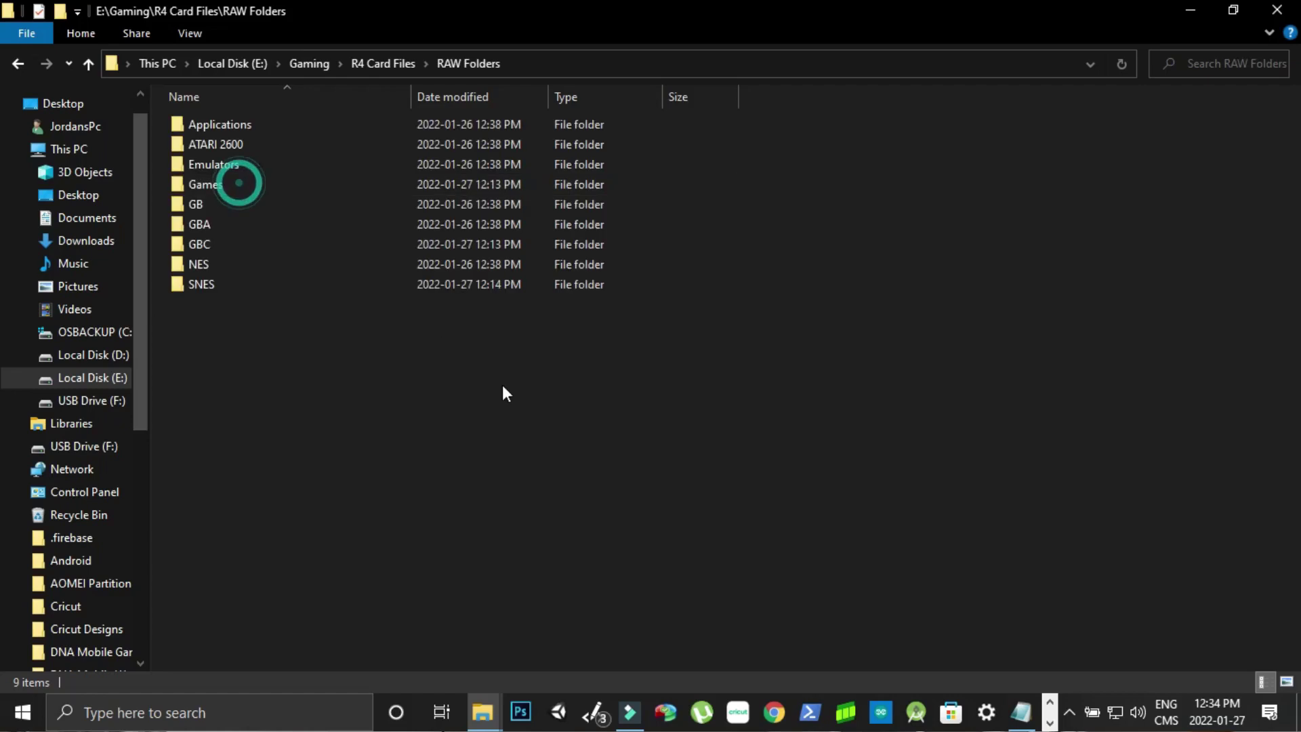
Go over the nine RAW folders, Applications through SNES.
left_click_drag(422, 353, 236, 126)
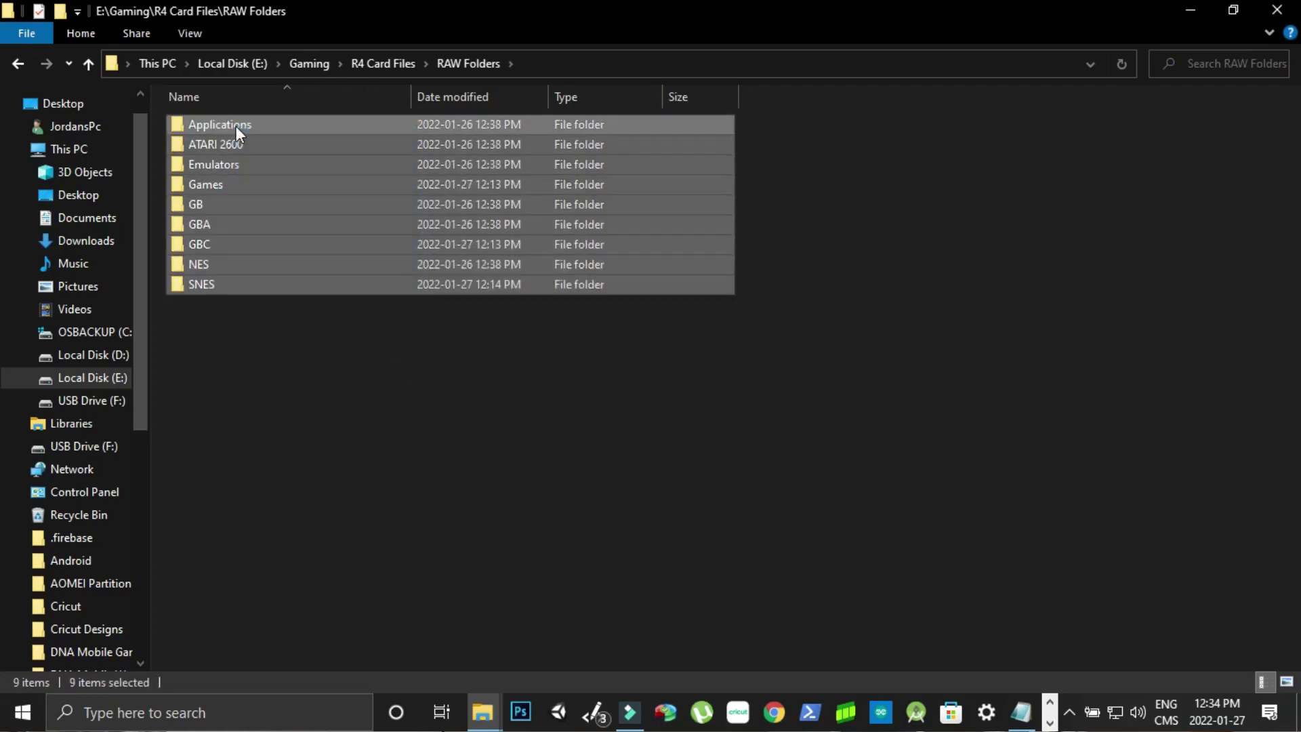
left_click(256, 239)
left_click(256, 169)
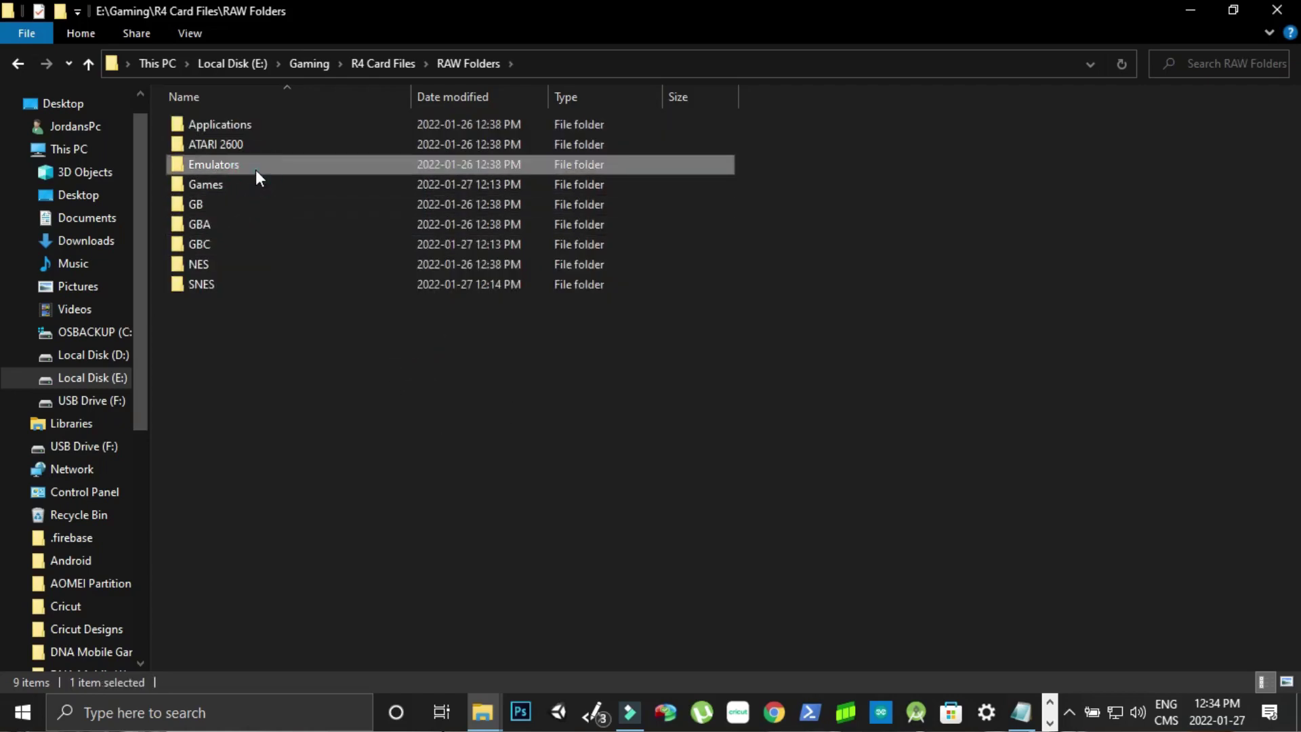
left_click(239, 184)
left_click(244, 202)
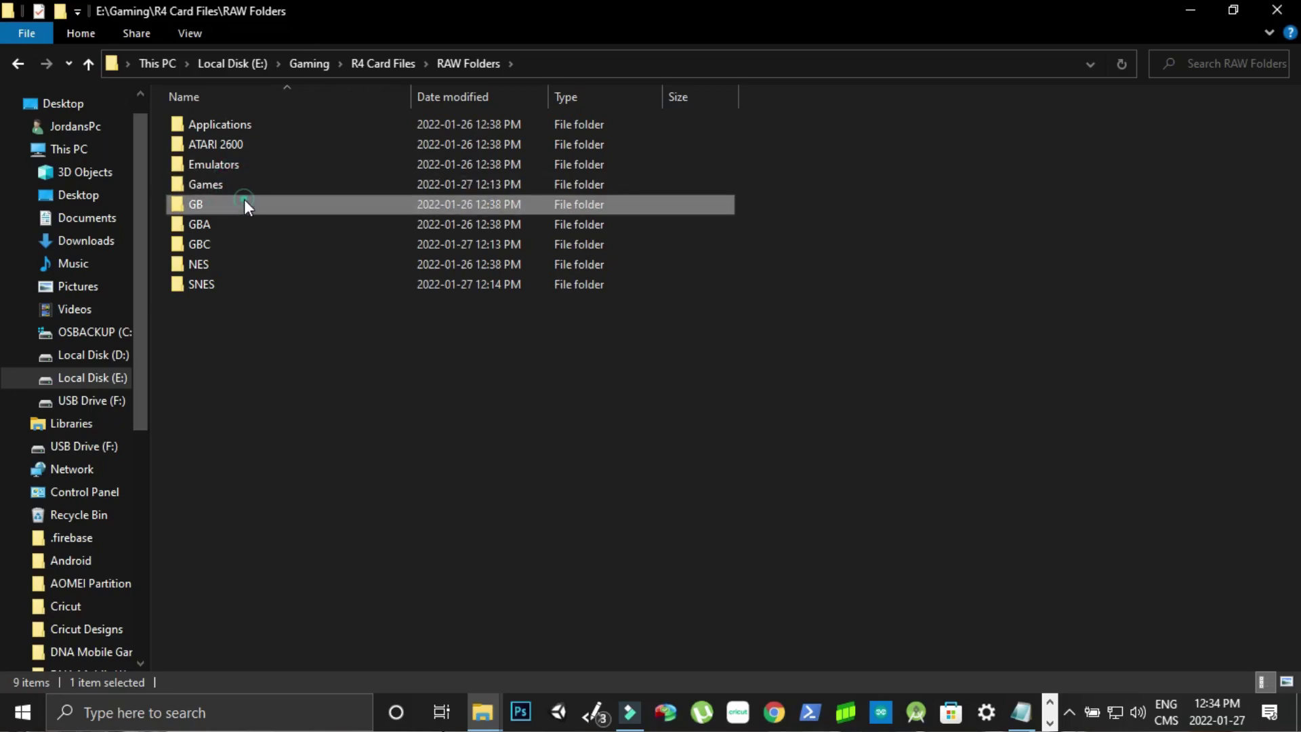
left_click(253, 224)
left_click(254, 244)
left_click(255, 264)
left_click(258, 282)
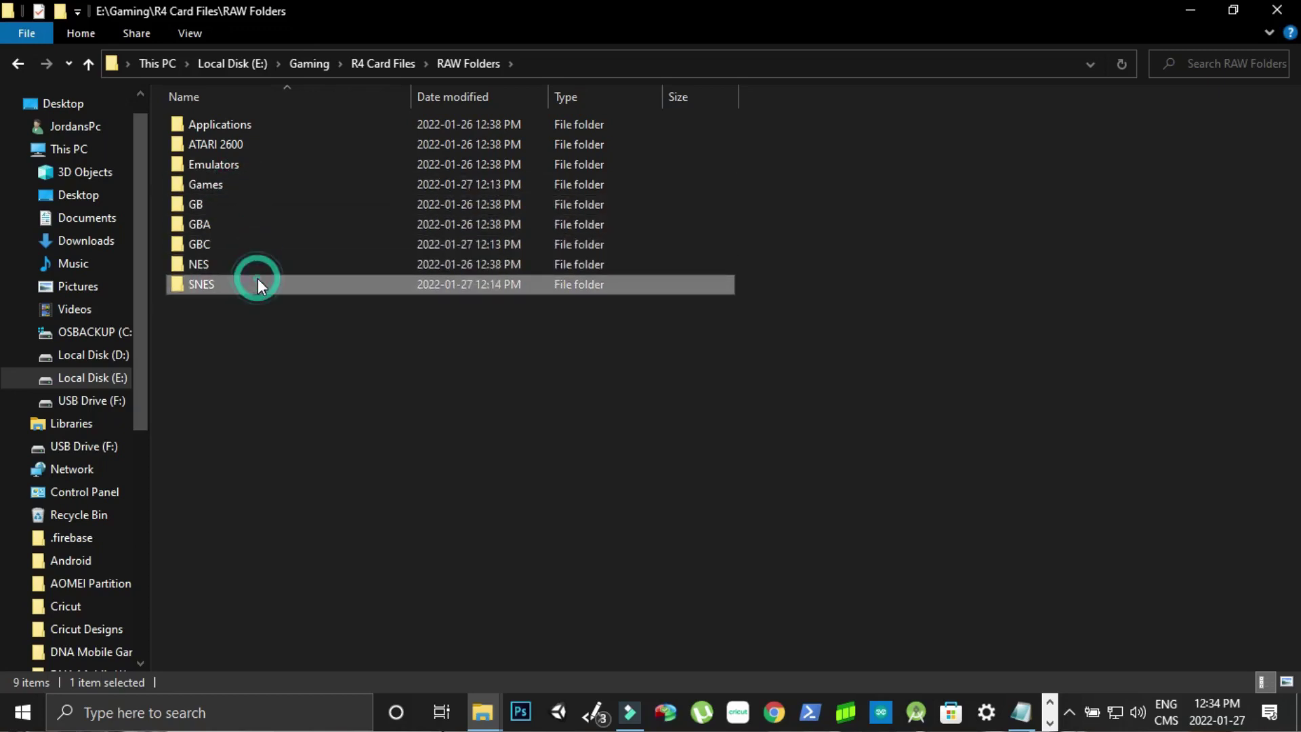
left_click(258, 264)
left_click(261, 244)
left_click(262, 224)
left_click(263, 202)
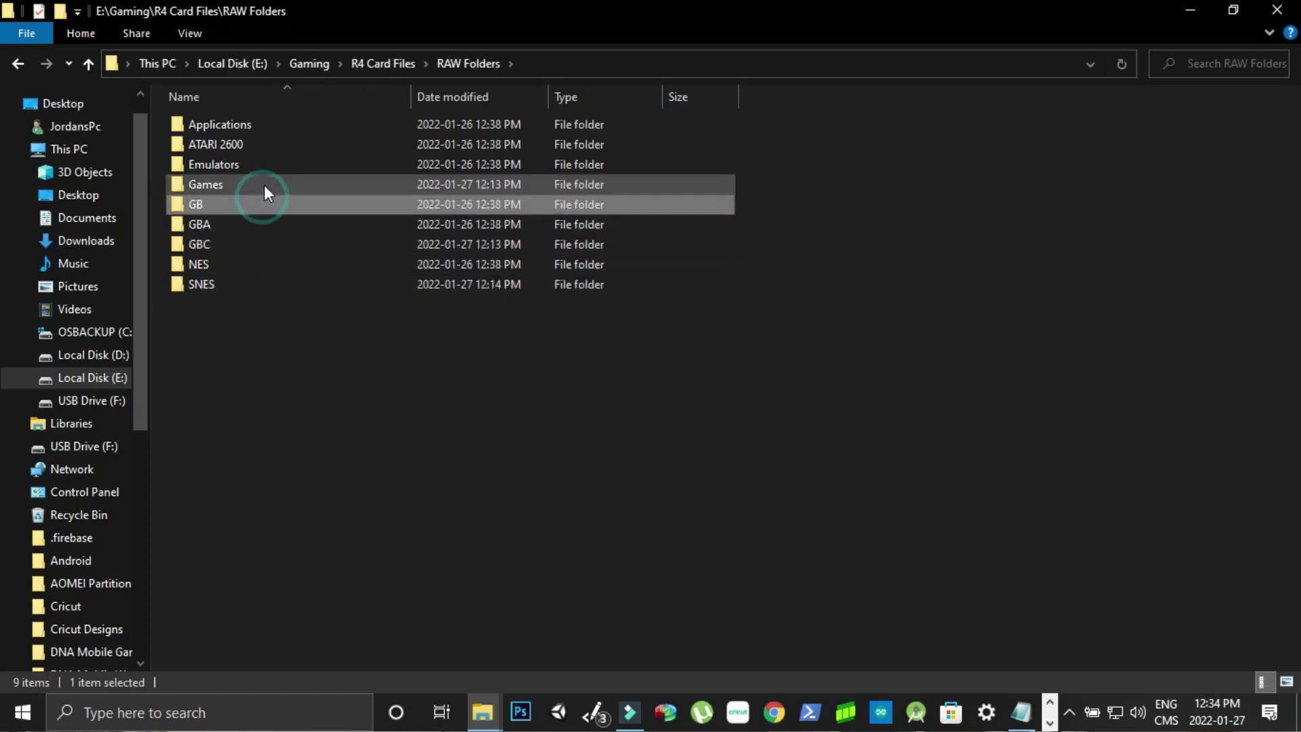
Check the GB folder and the 18 files in the Emulators folder.
double_click(250, 205)
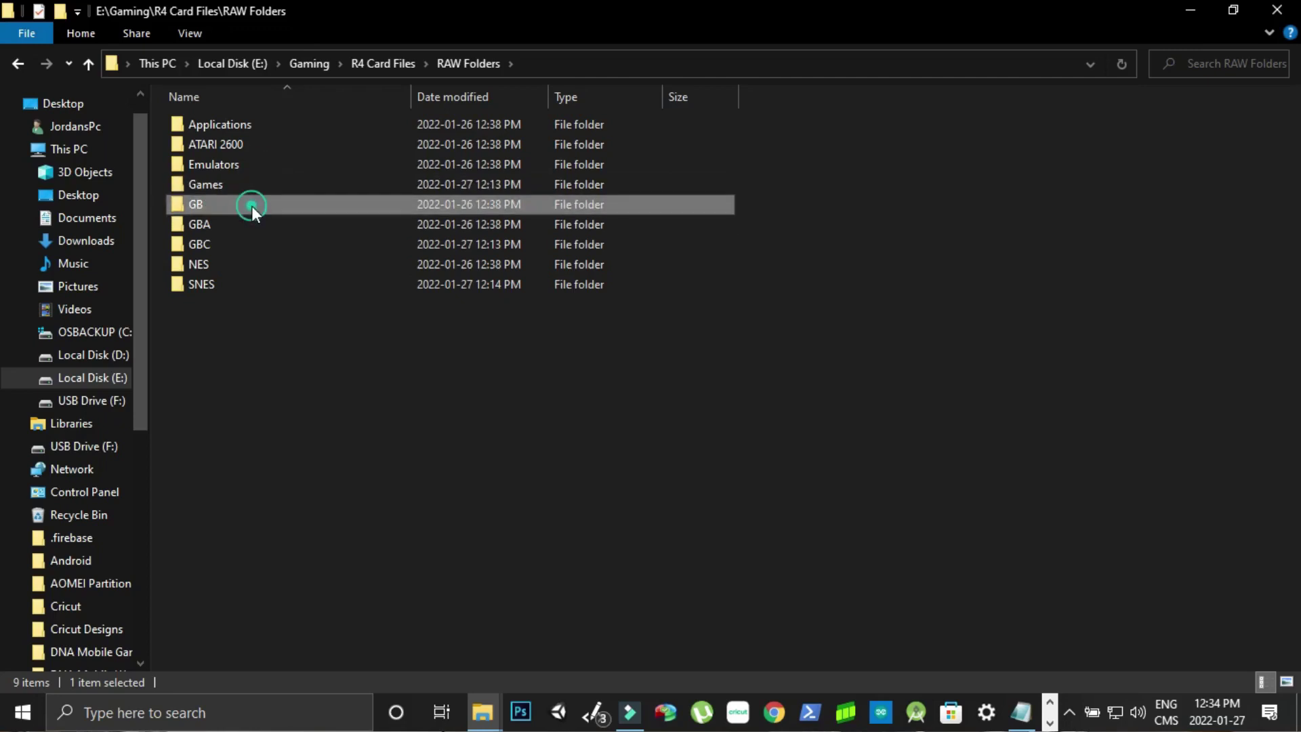
left_click(459, 61)
double_click(248, 164)
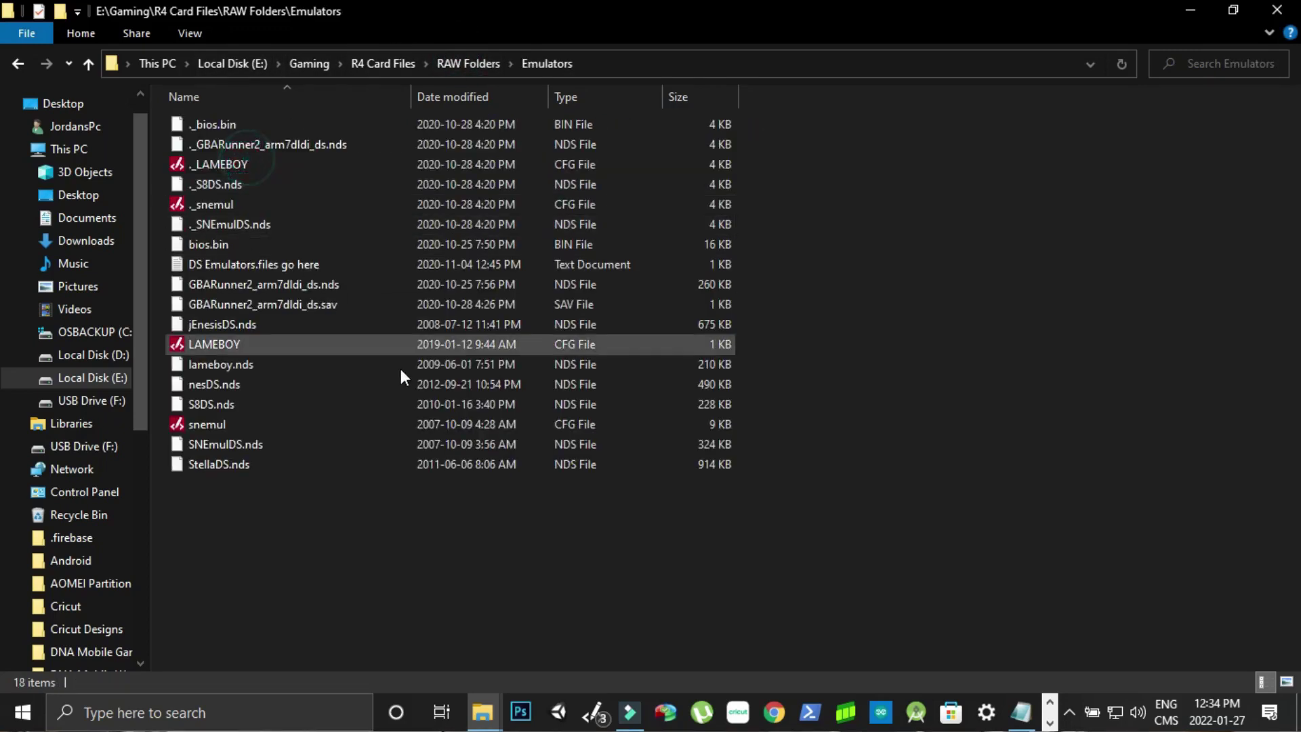
left_click_drag(444, 495, 229, 121)
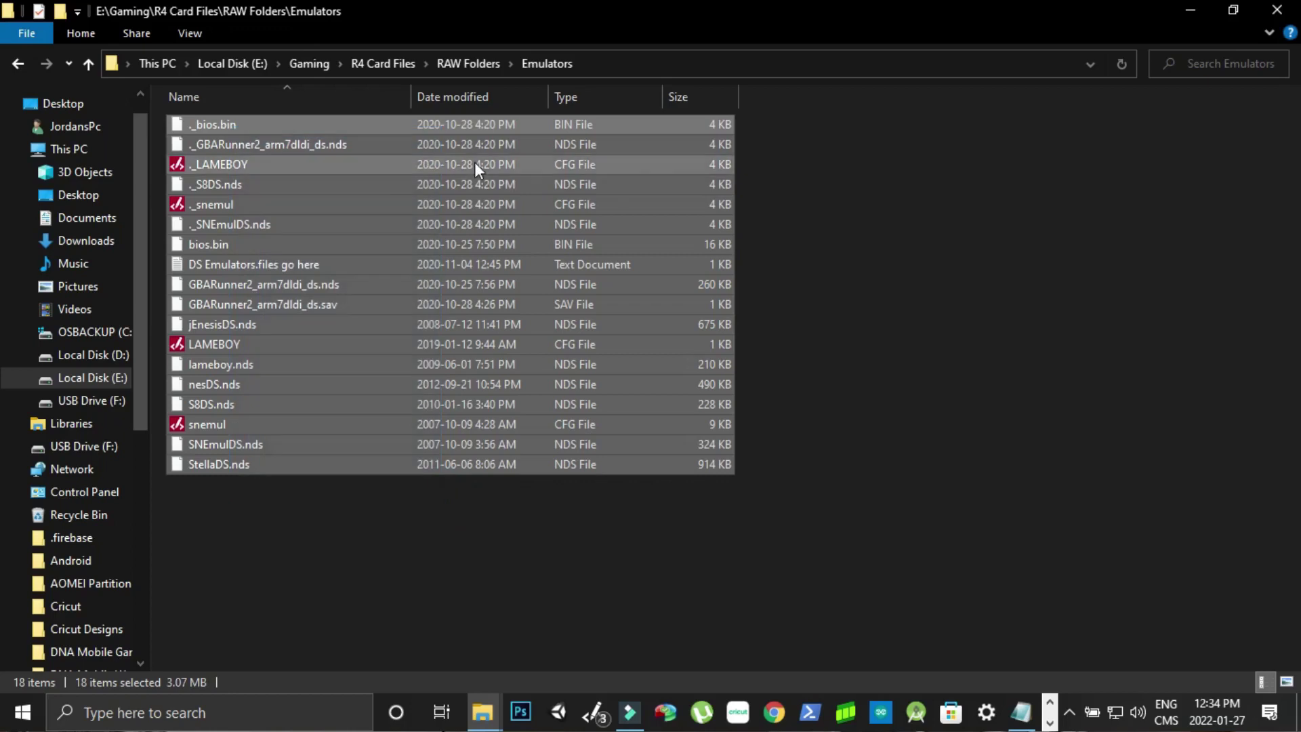
left_click(468, 63)
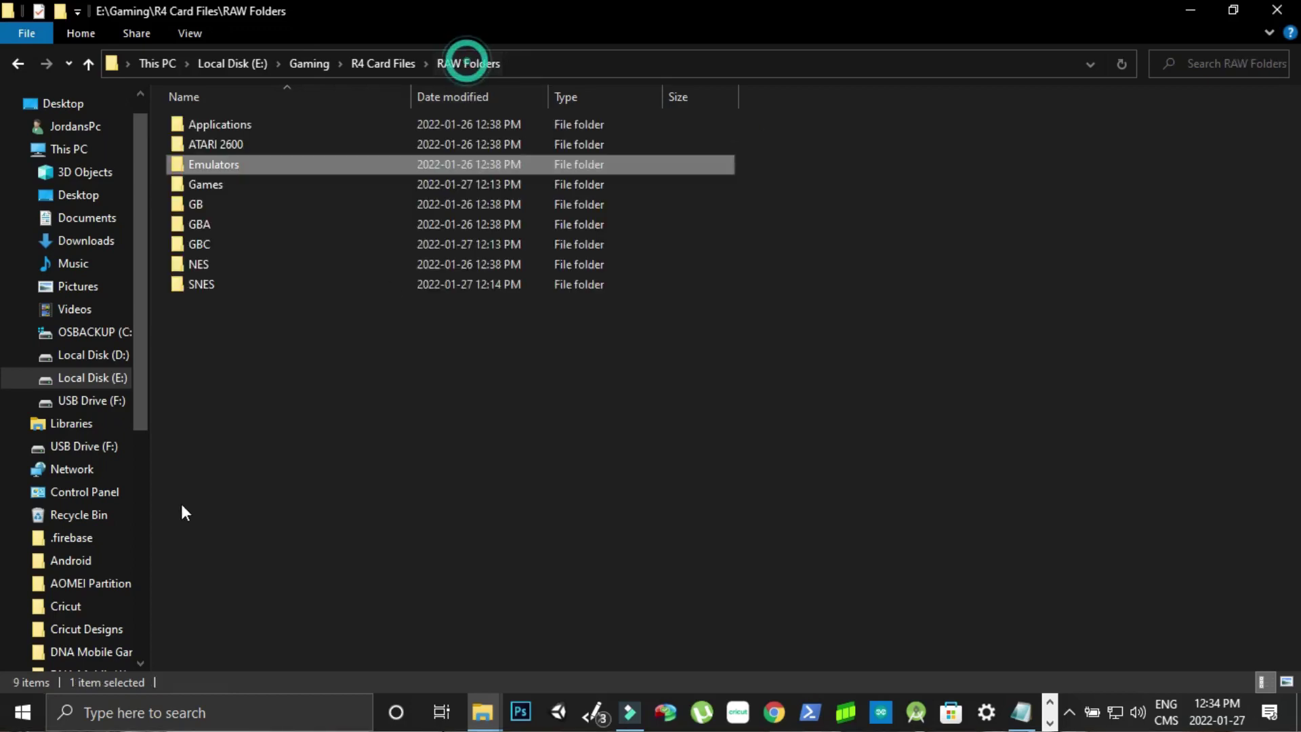
Check the Games and GB folders, then select all nine folders in RAW Folders.
double_click(215, 185)
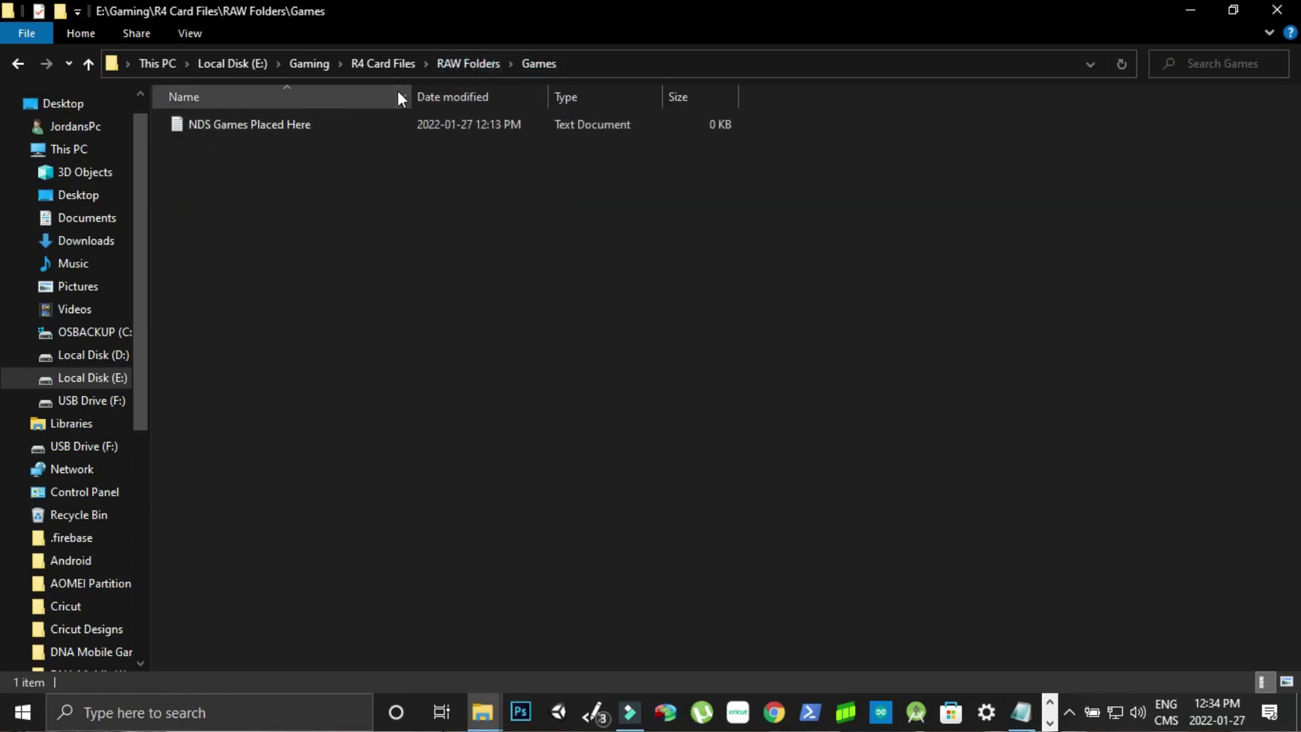
left_click(441, 65)
double_click(251, 202)
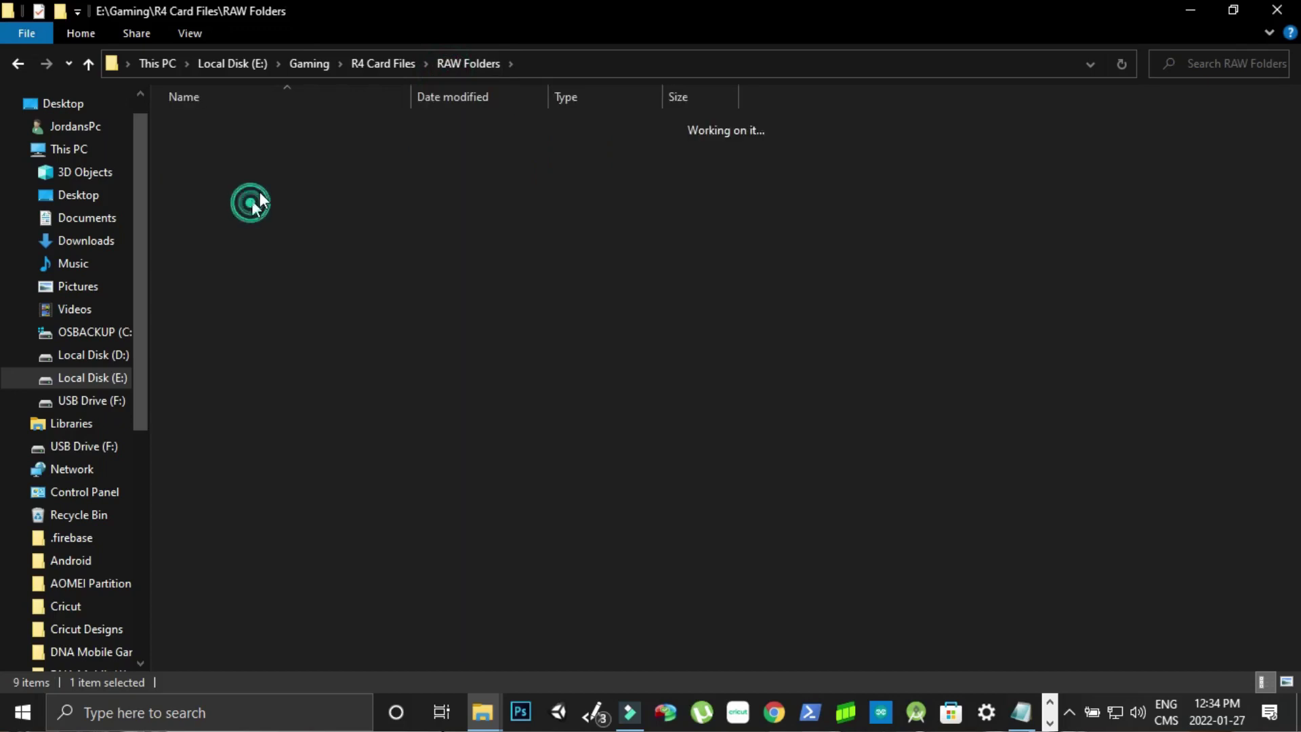
left_click(447, 61)
left_click(266, 126)
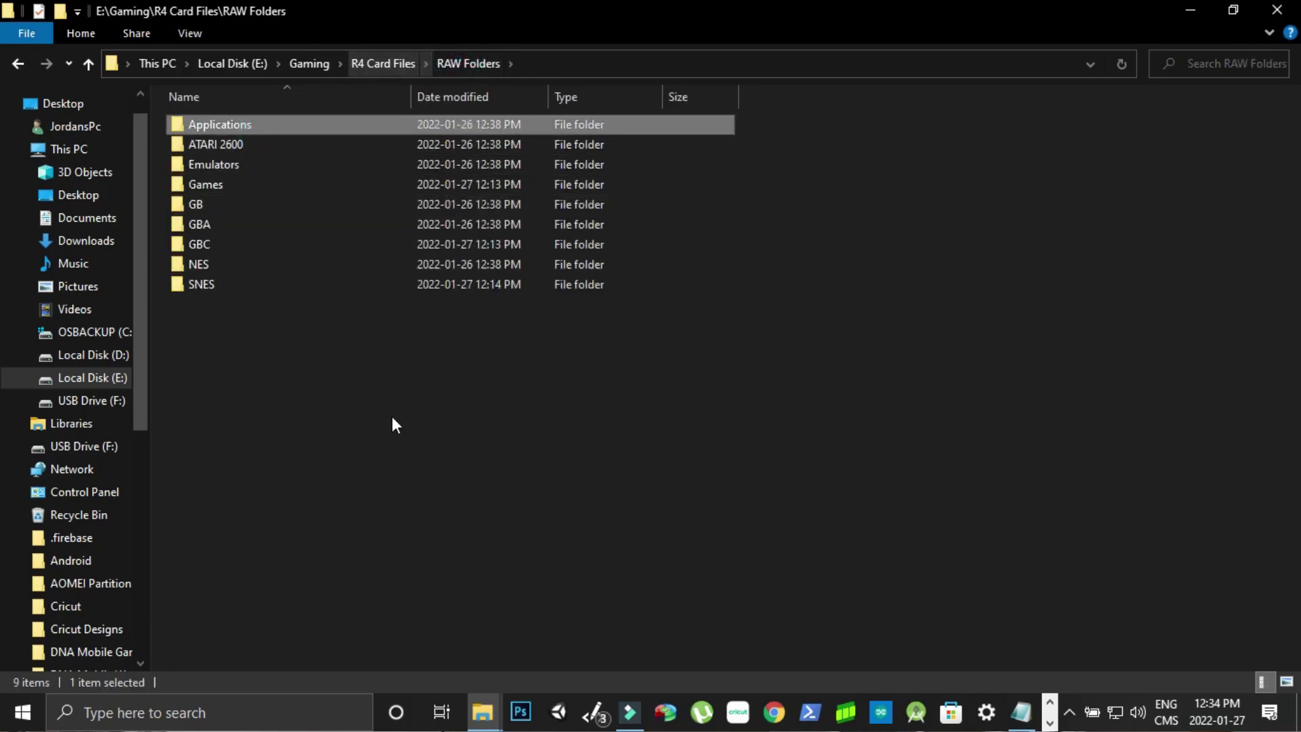
left_click_drag(393, 407, 246, 125)
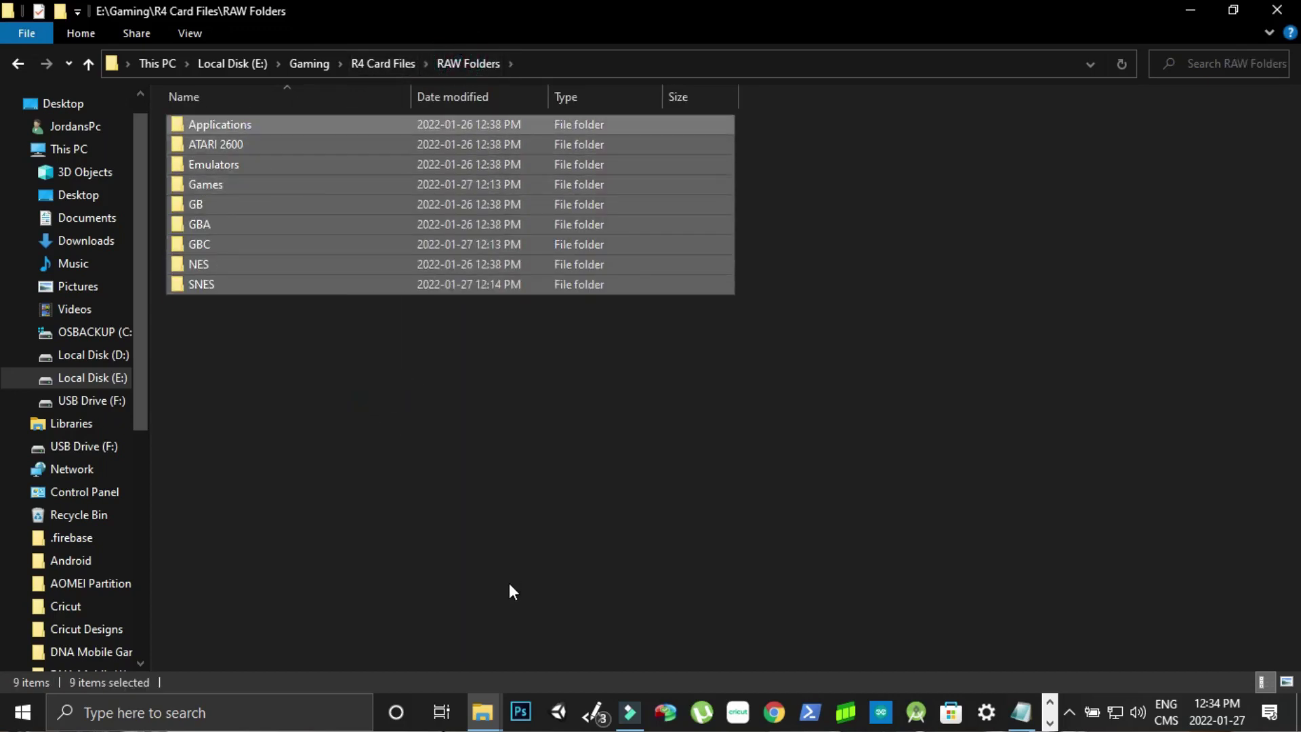
Paste the nine RAW folders onto USB Drive (F:) and open its Games folder.
left_click(483, 711)
left_click(456, 652)
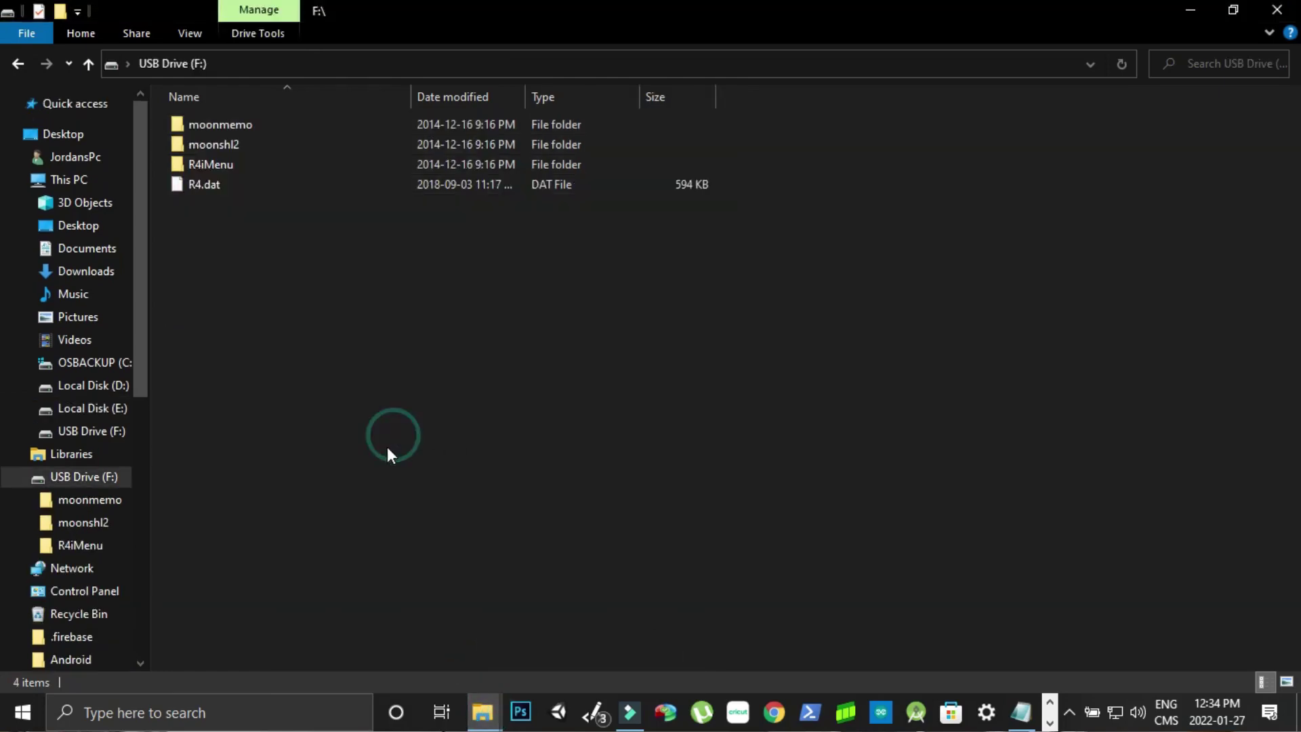
key("ctrl+v")
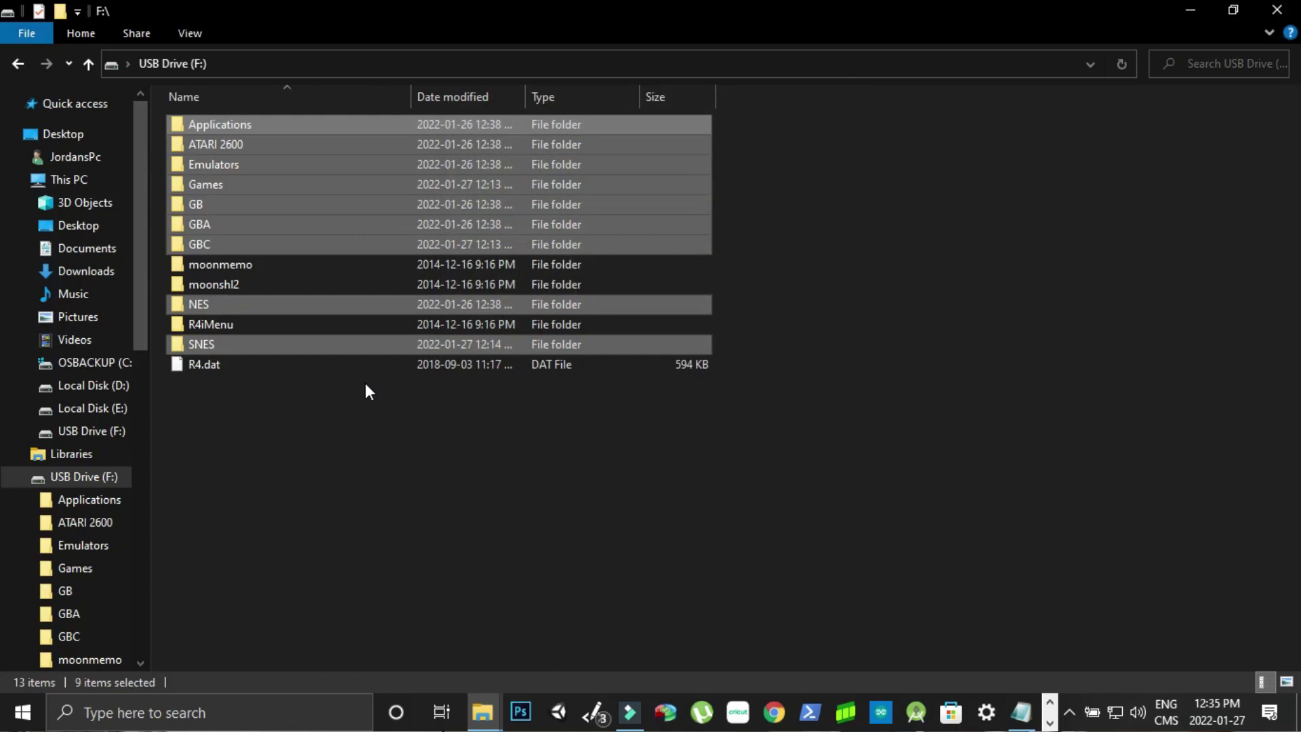
left_click(244, 244)
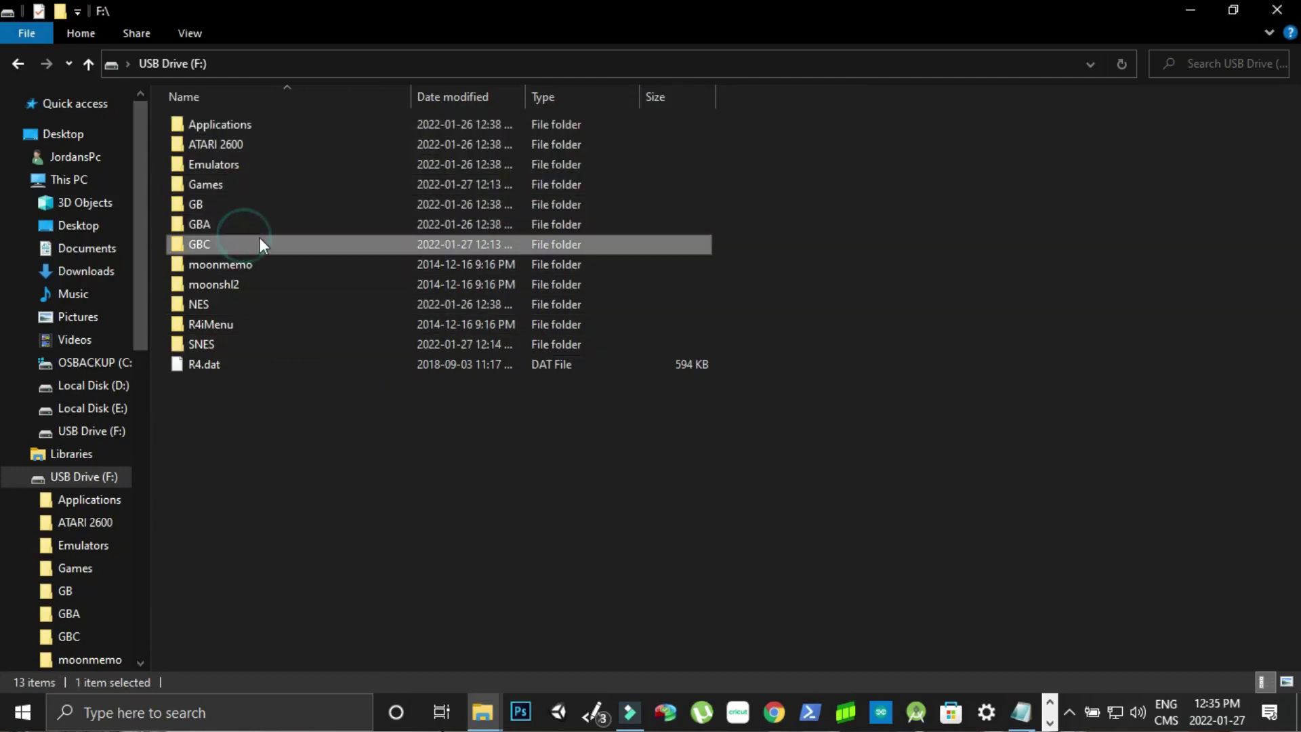
left_click(243, 202)
double_click(250, 182)
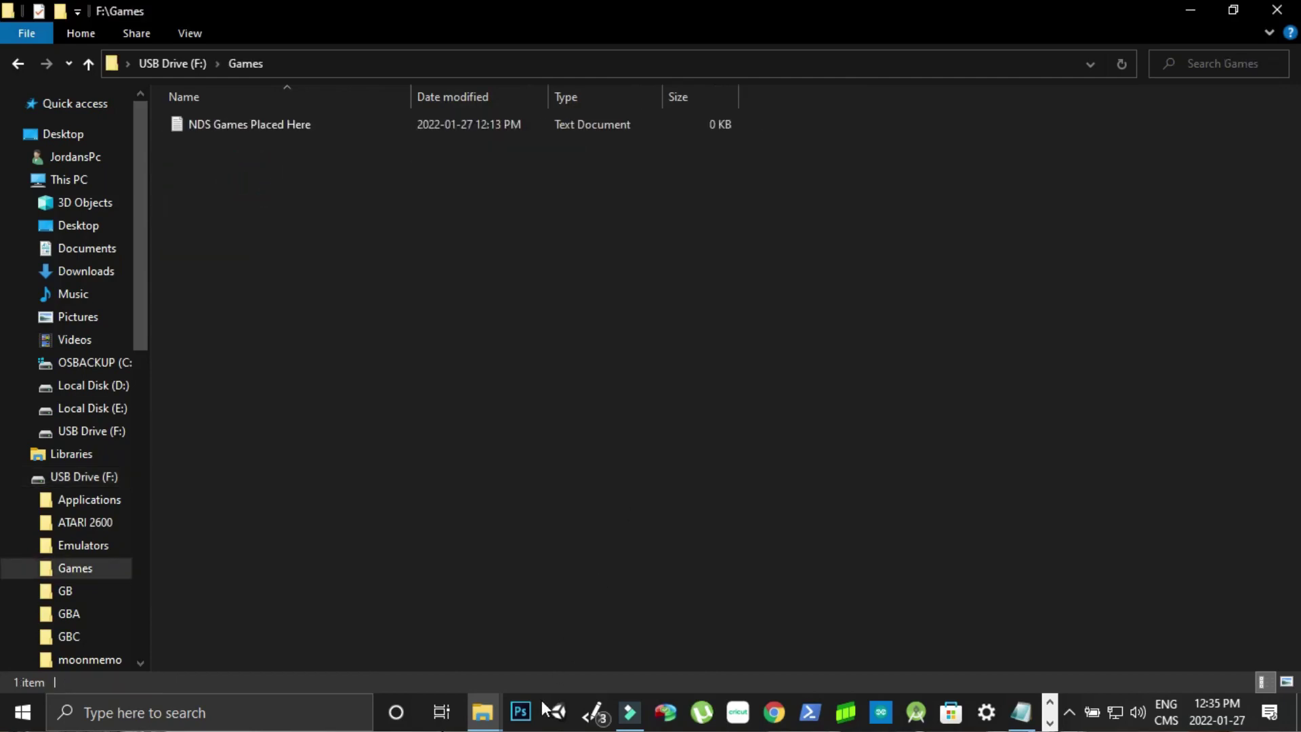
Return to the RAW Folders window and go up to E:\Gaming.
mouse_move(482, 712)
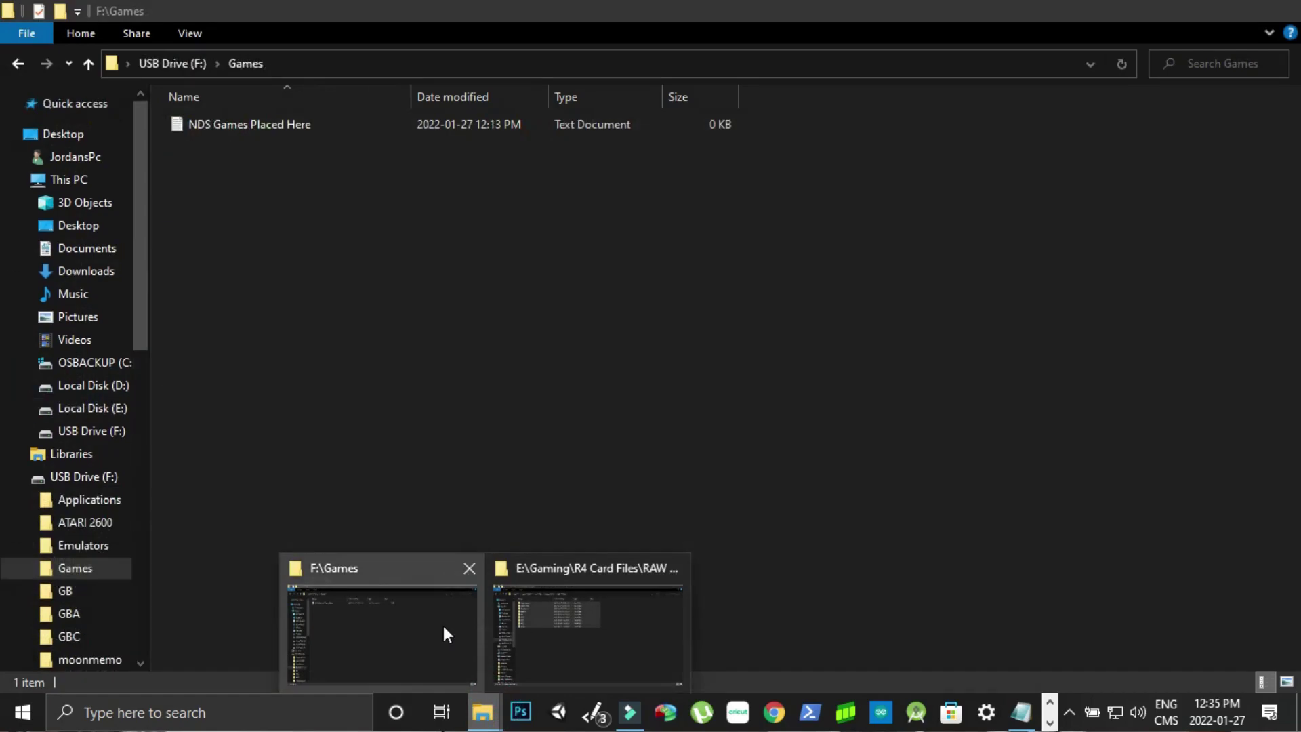
left_click(581, 624)
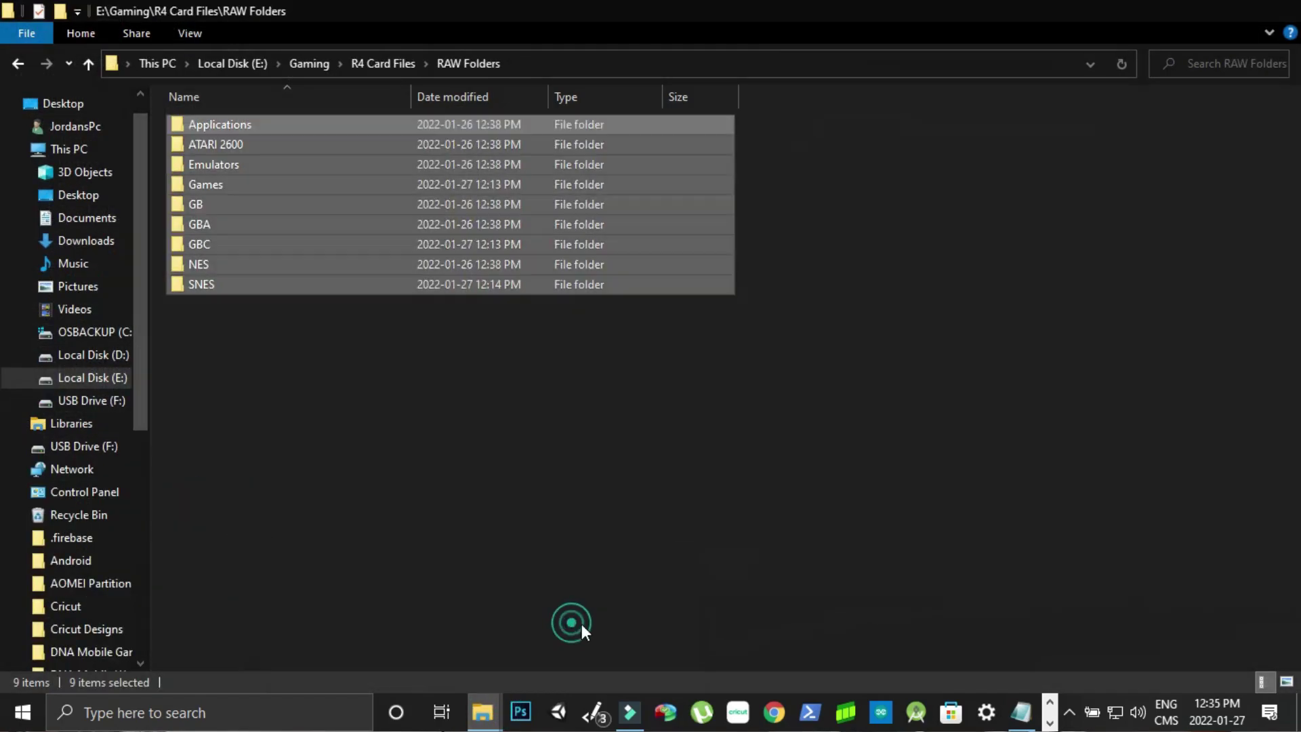
left_click(383, 63)
left_click(309, 63)
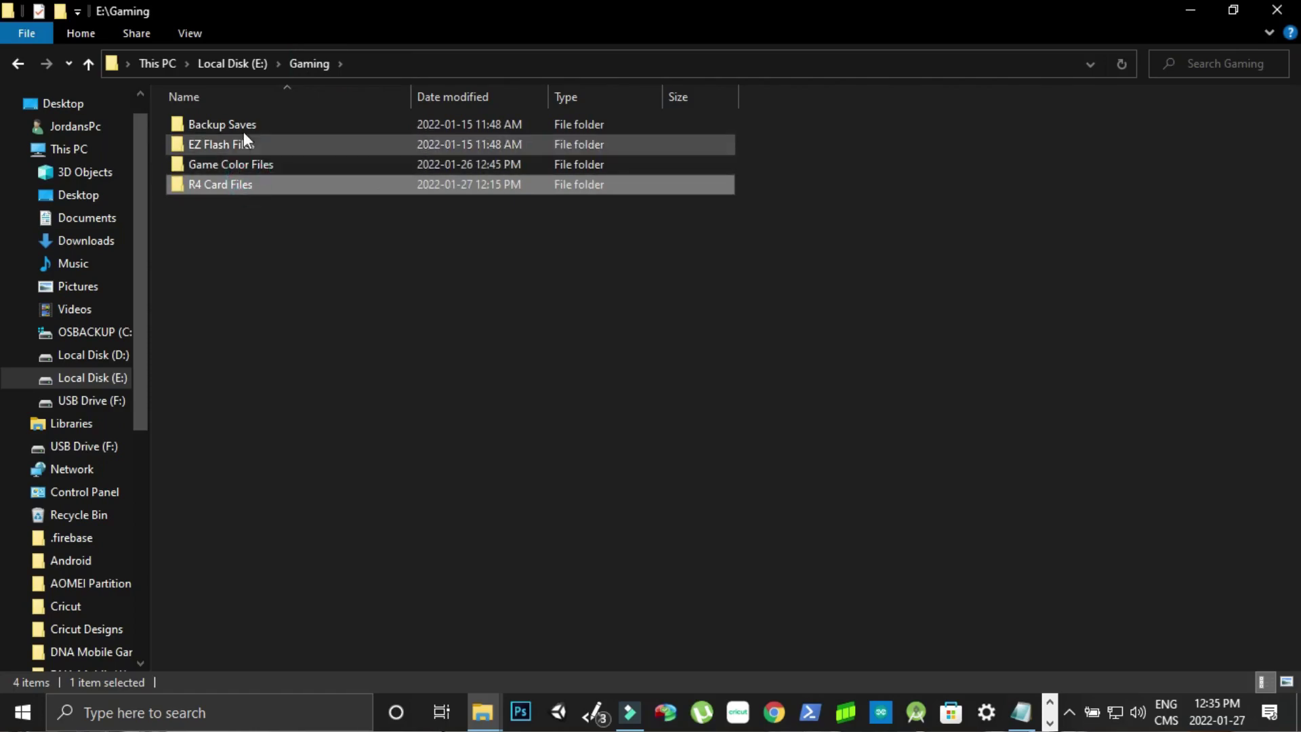
Browse to E:\Games\NDS\Gen 2 Remakes and select Pokemon HeartGold.nds.
left_click(260, 64)
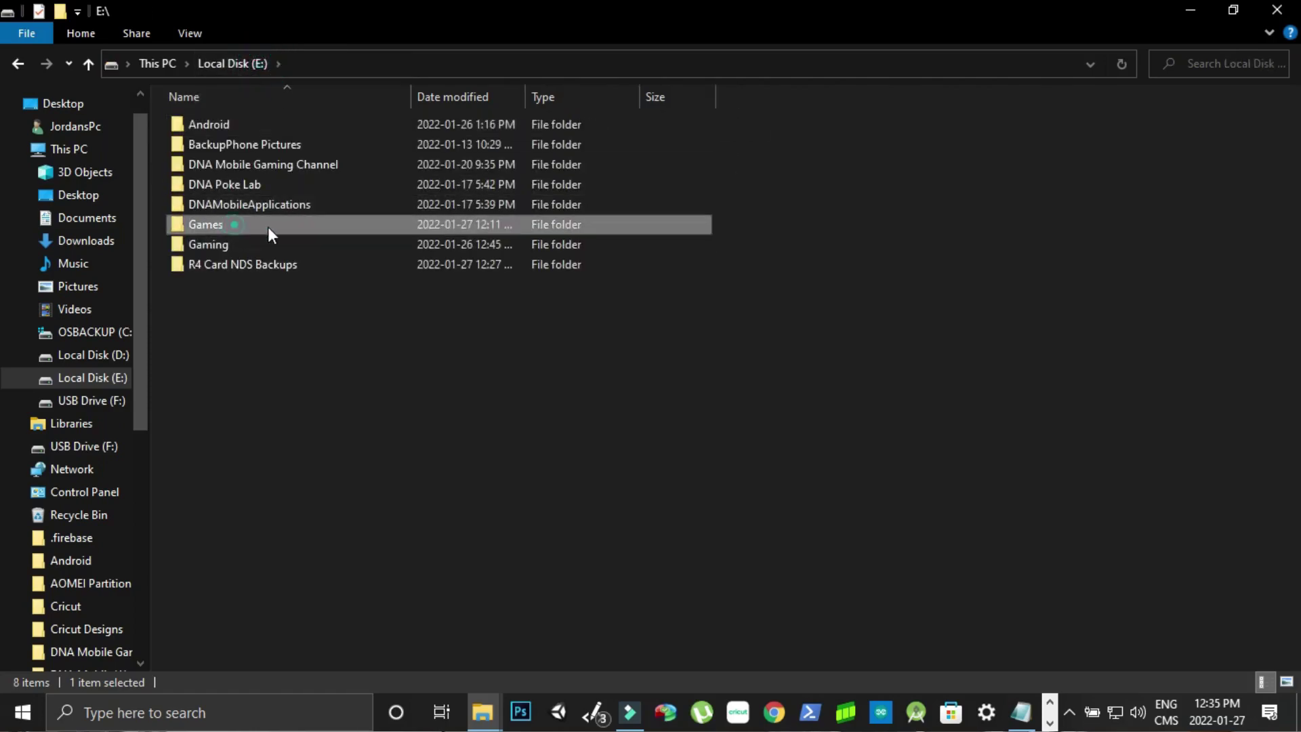
double_click(265, 225)
double_click(248, 225)
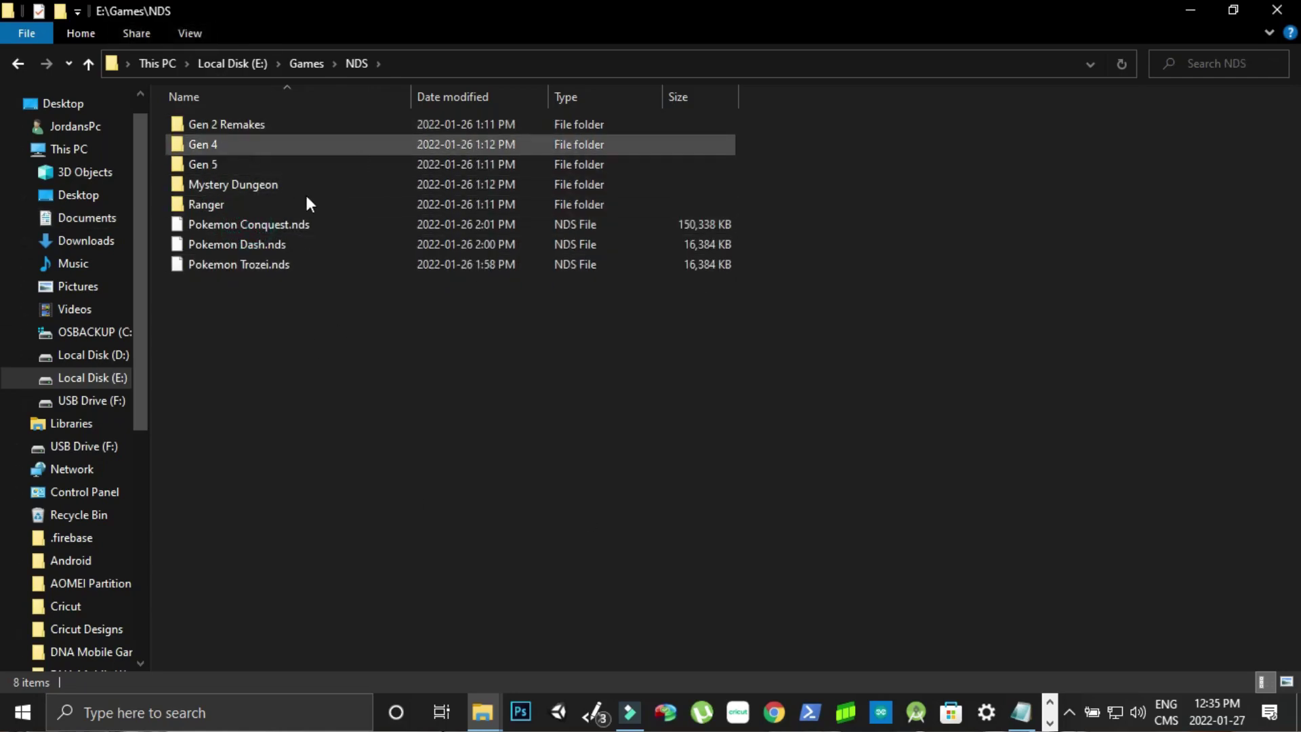
double_click(282, 129)
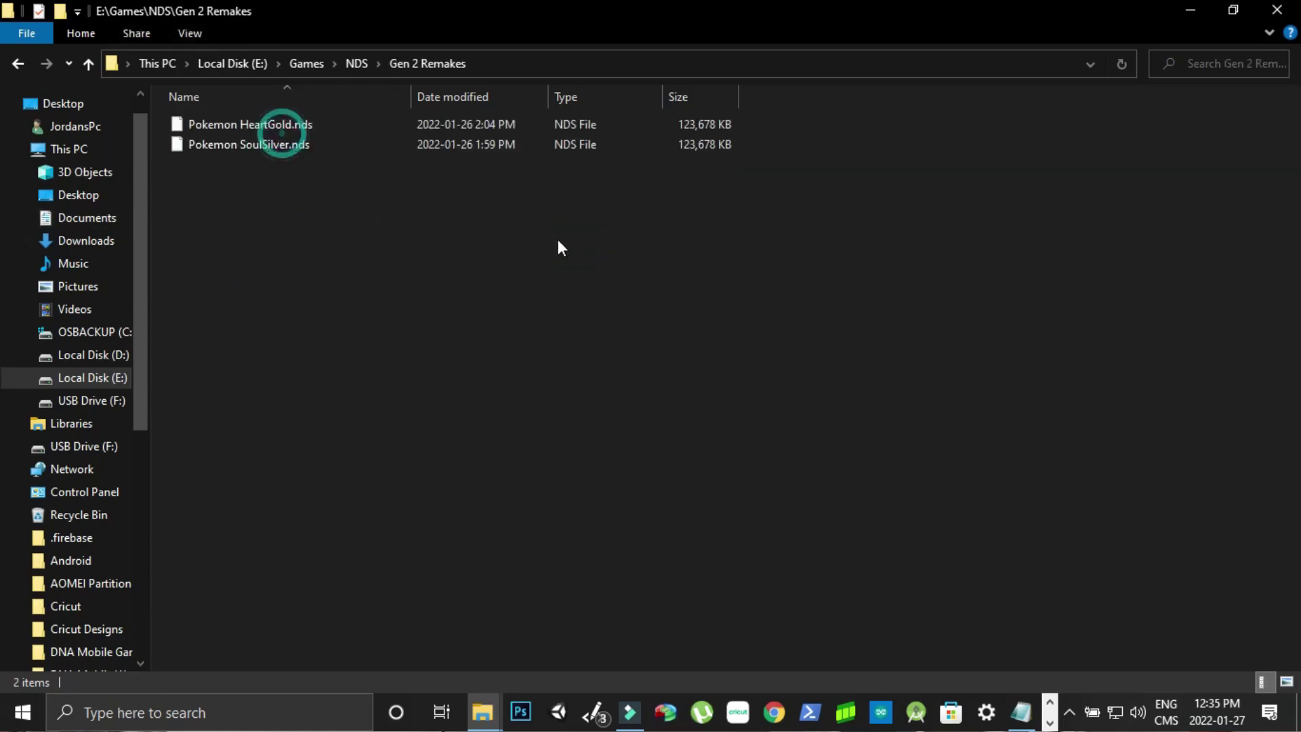
left_click(320, 120)
left_click_drag(378, 224, 255, 116)
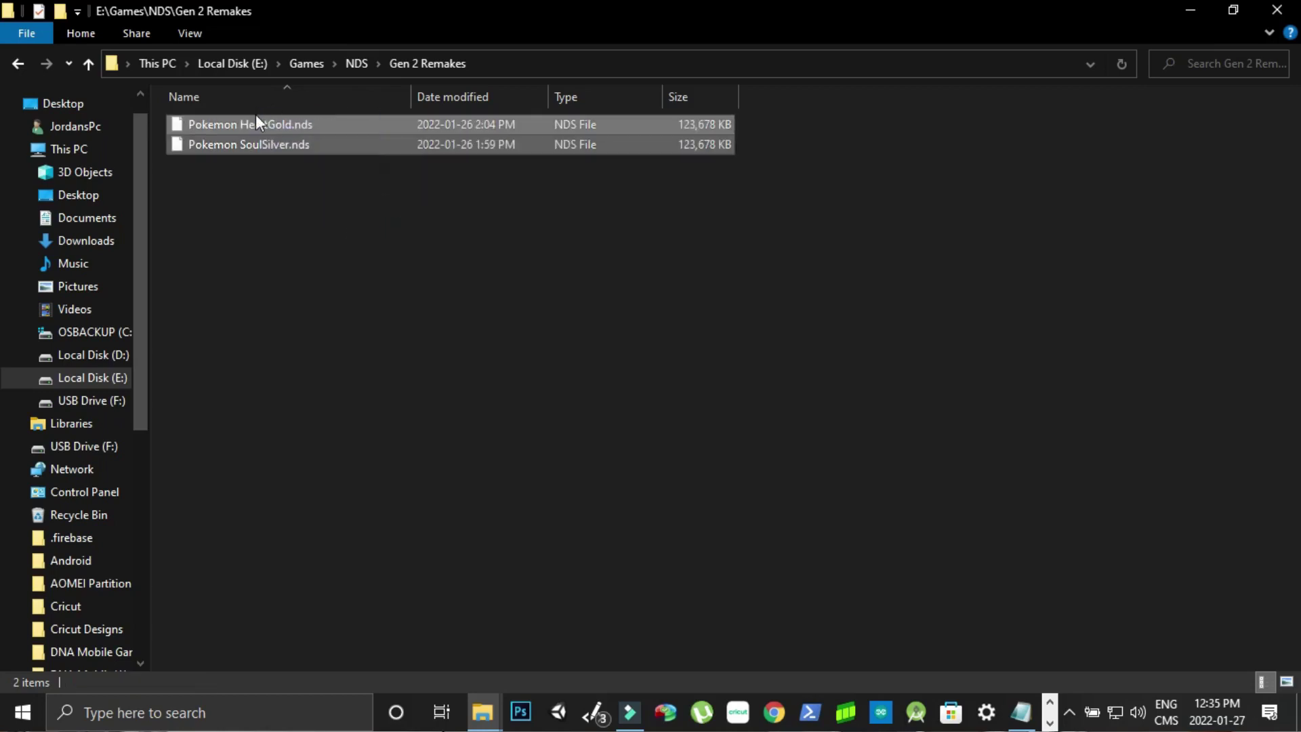
left_click(324, 126)
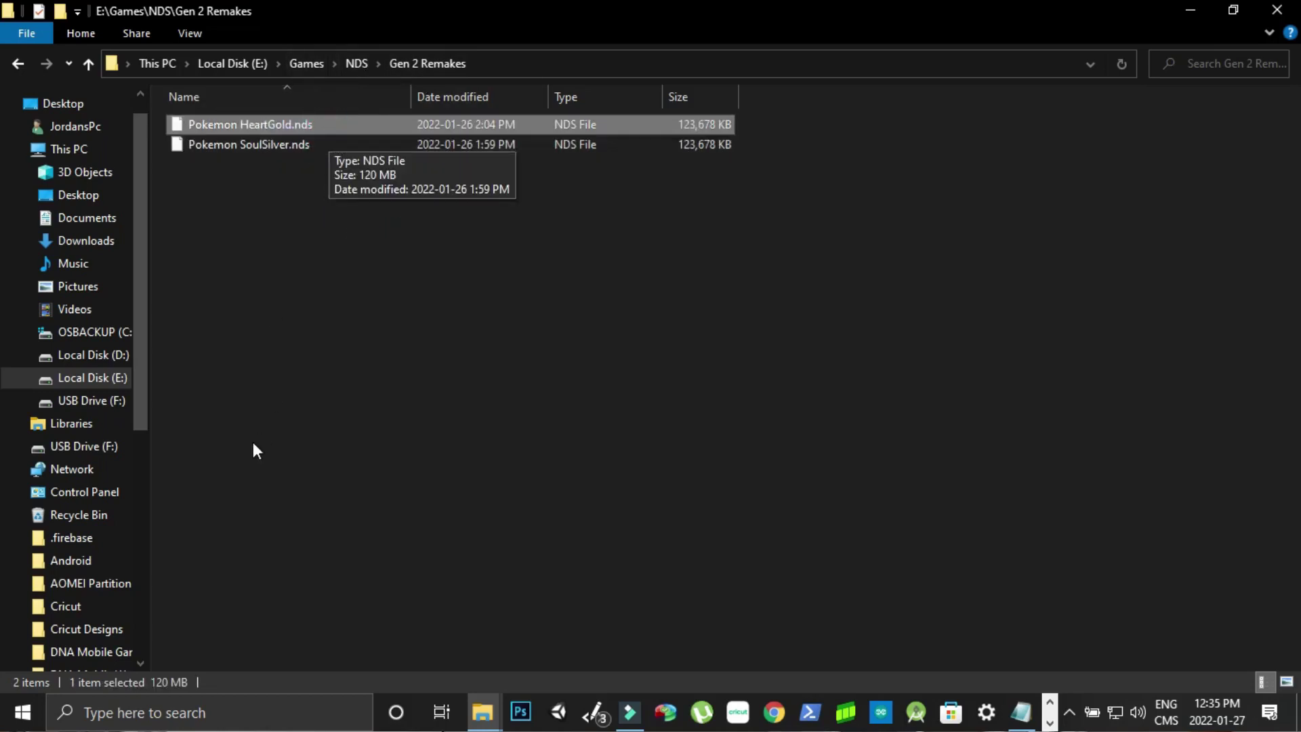
Paste Pokemon HeartGold.nds into the Games folder on USB Drive (F:).
left_click(112, 402)
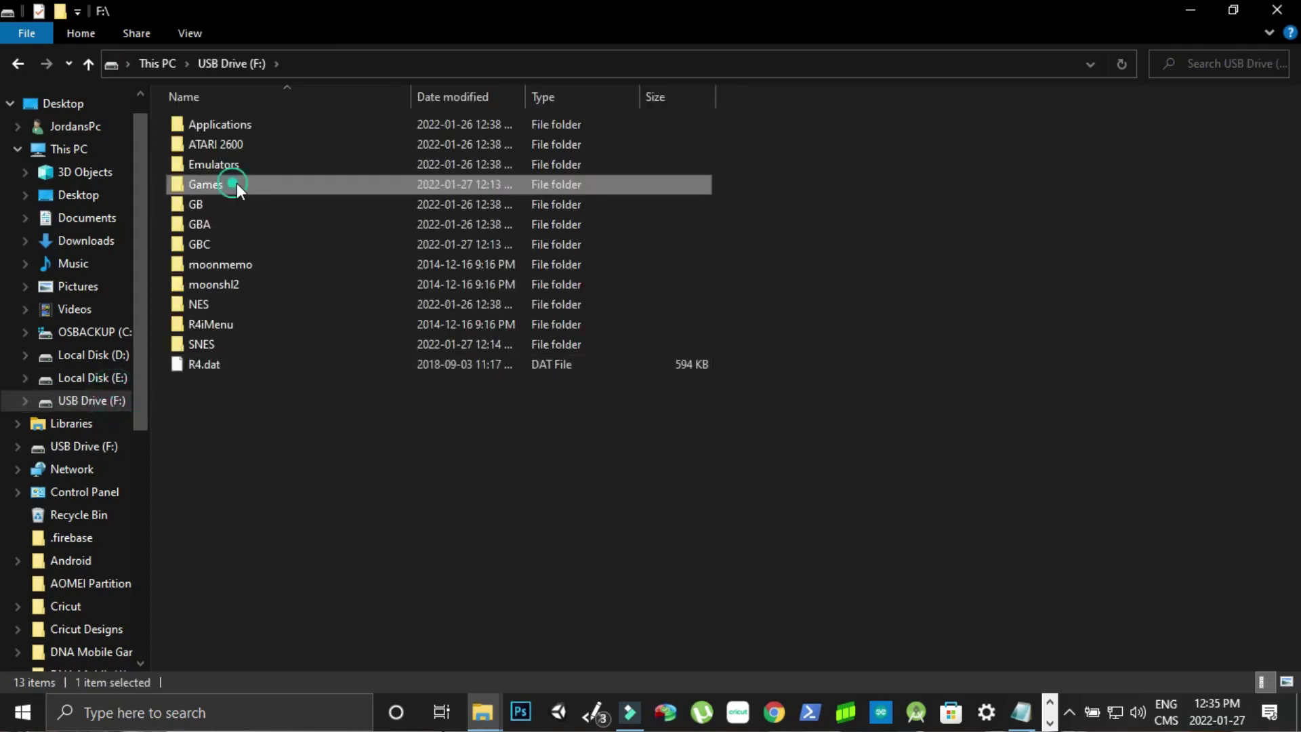
double_click(238, 183)
key("ctrl+v")
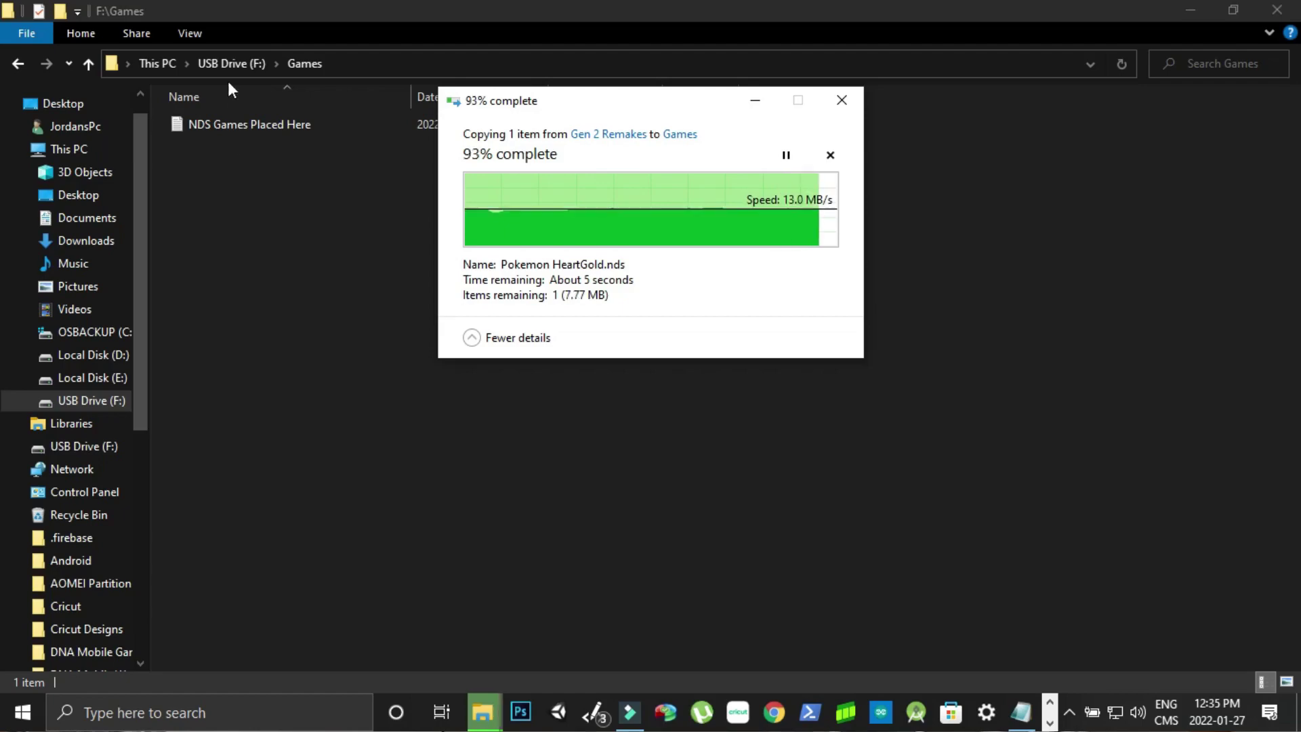
left_click(242, 64)
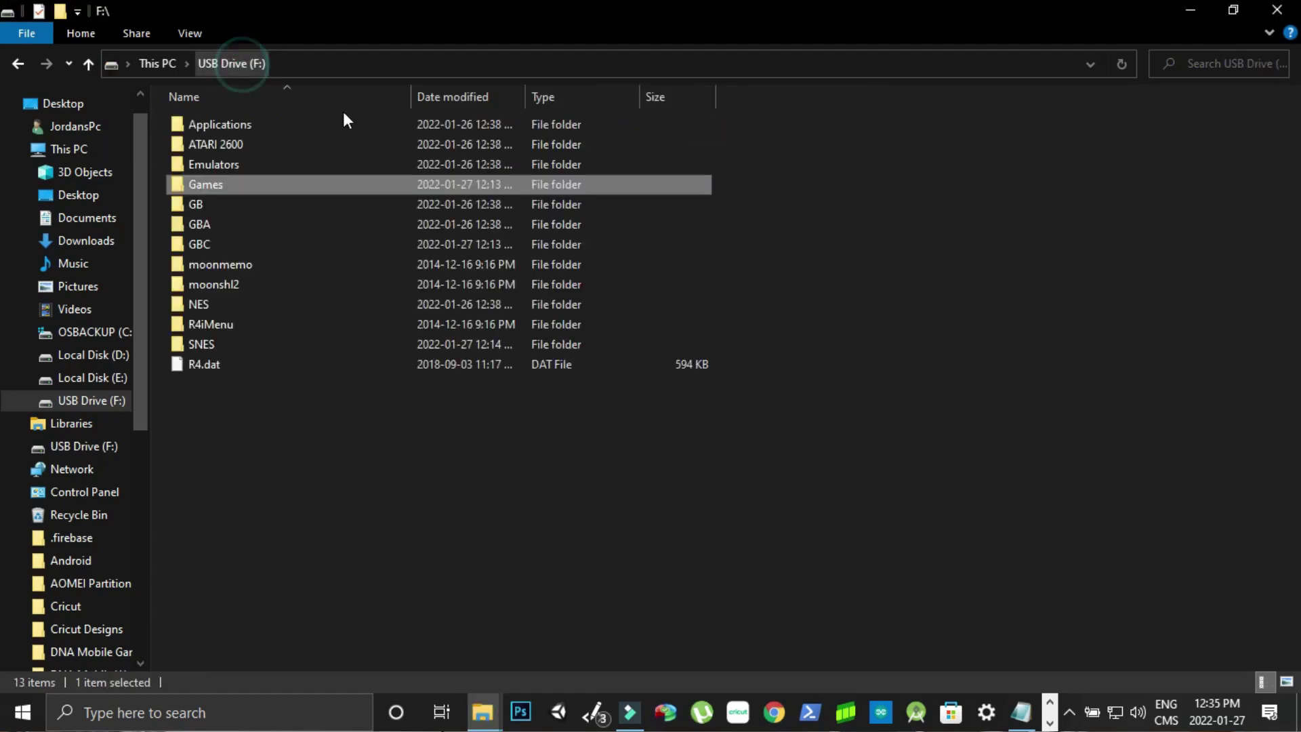
left_click(92, 378)
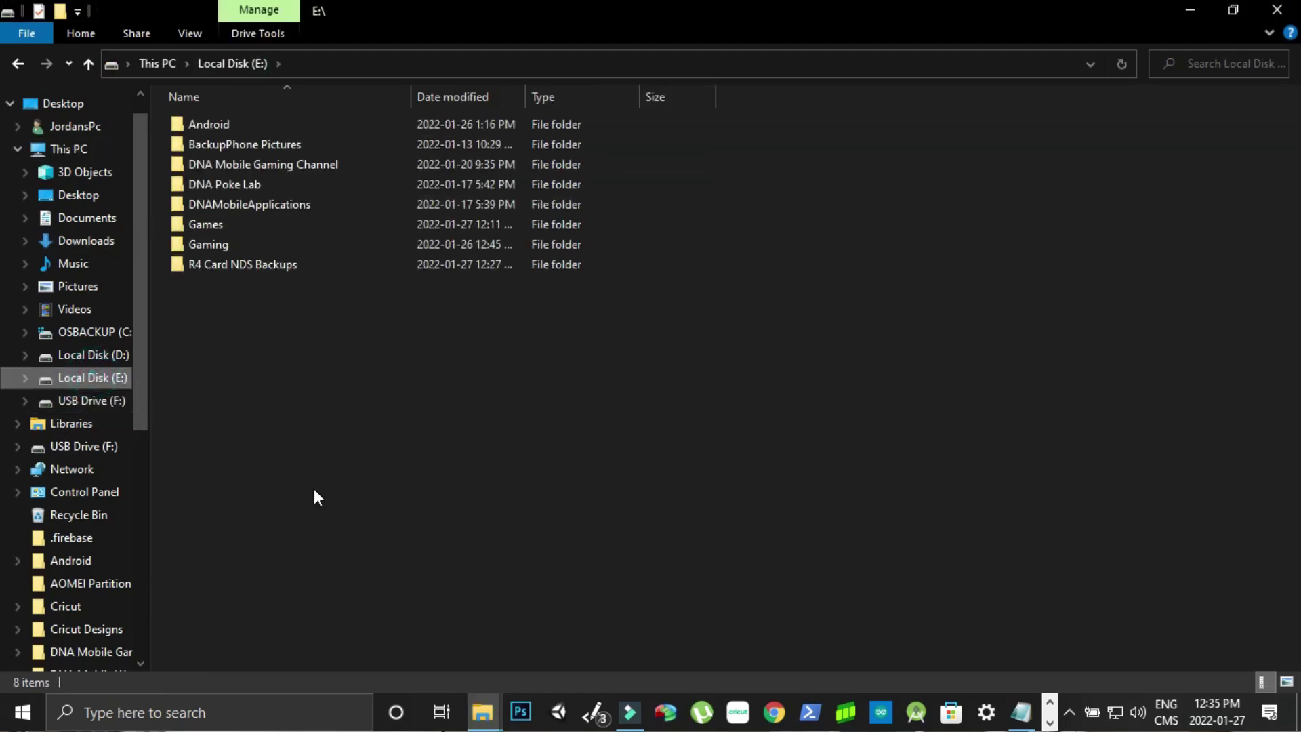
Open E:\Games\Game Boy Color\All Unzipped and select all 28 GBC ROMs.
double_click(203, 224)
double_click(282, 188)
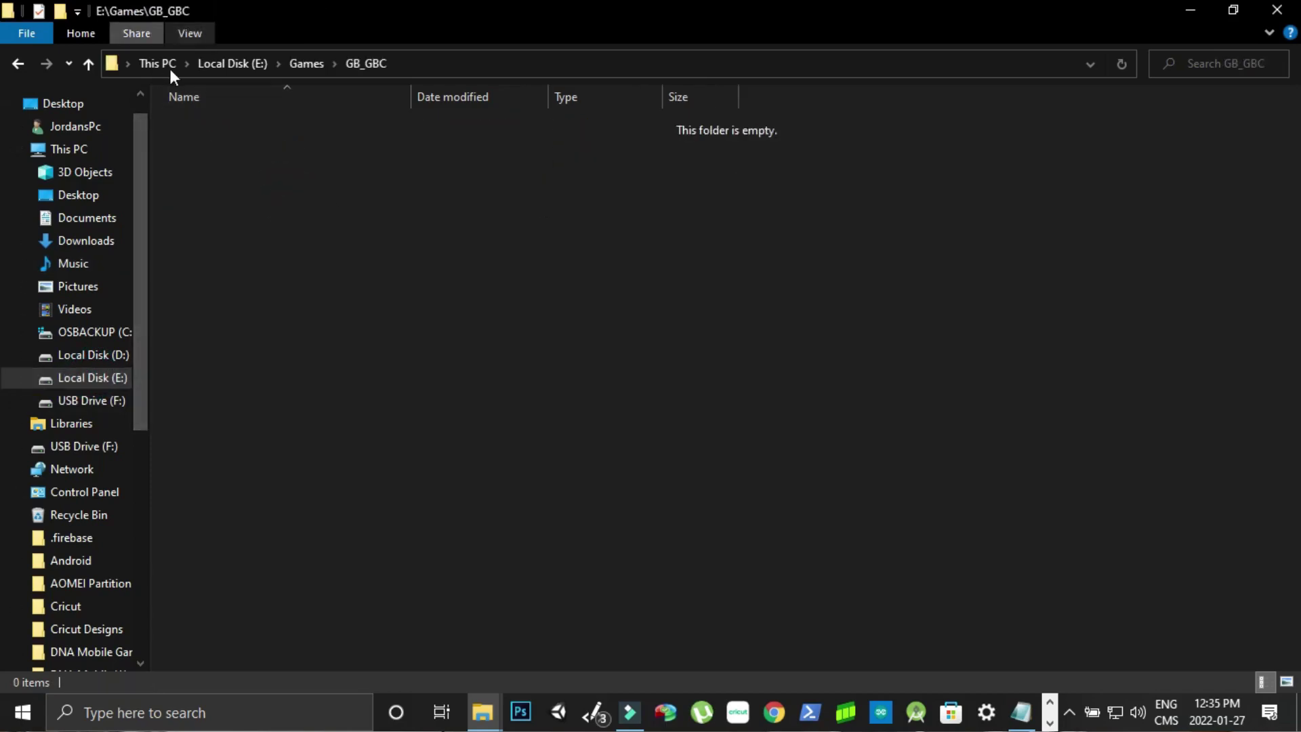
left_click(311, 63)
double_click(264, 144)
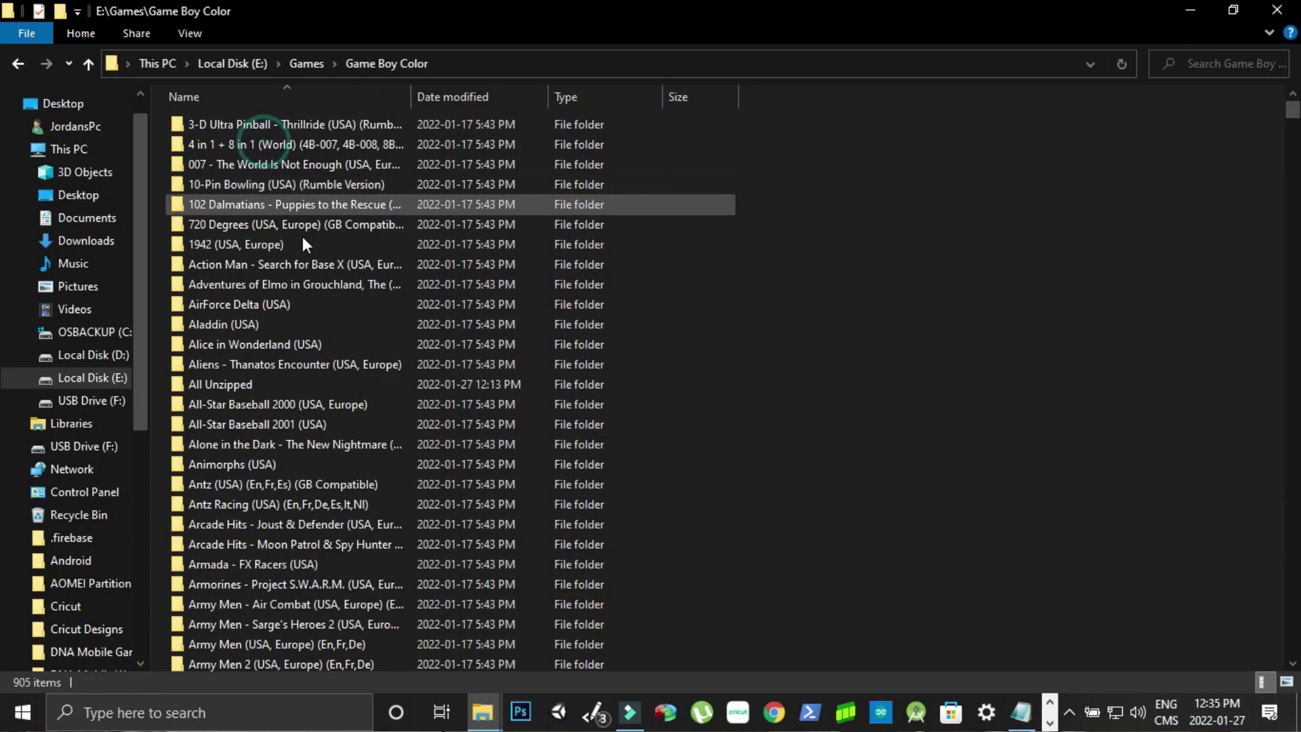
scroll(292, 285, "down", 10)
scroll(295, 326, "up", 10)
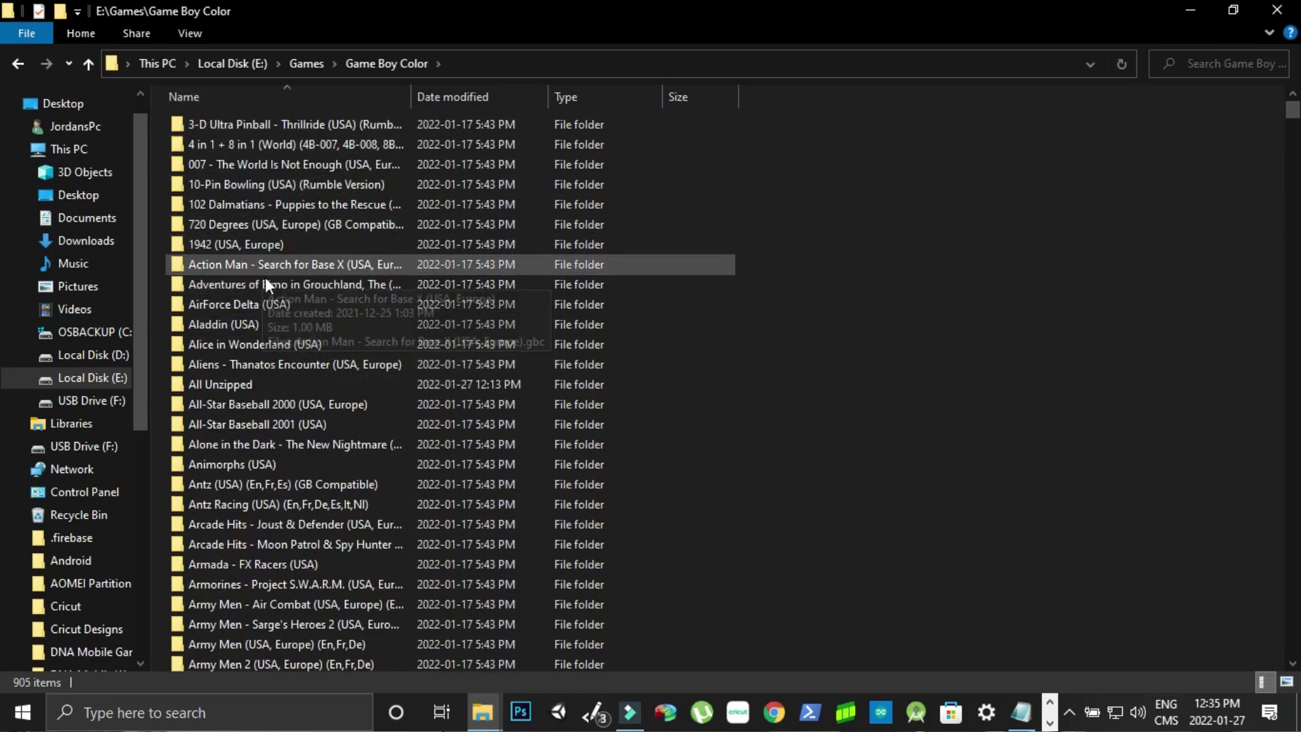
double_click(262, 384)
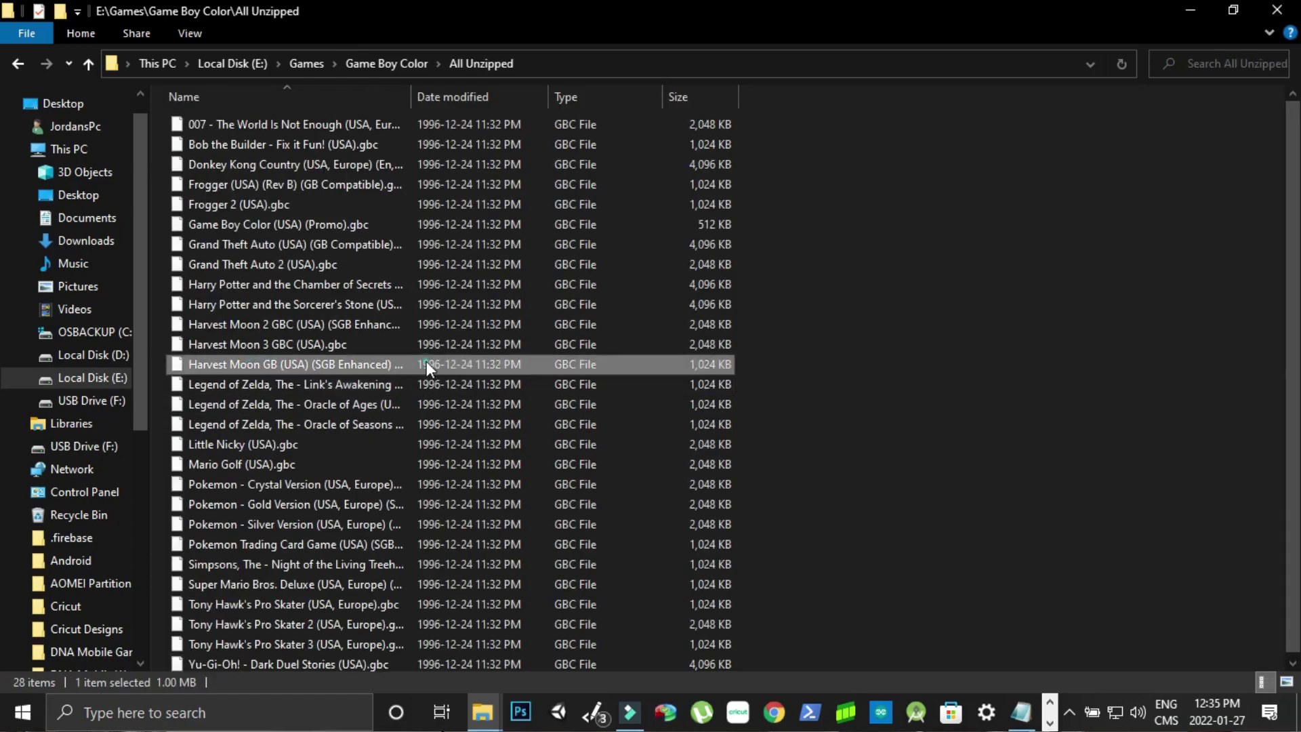
key("ctrl+a")
Paste the 28 ROMs into the GBC folder on USB Drive (F:).
left_click(88, 401)
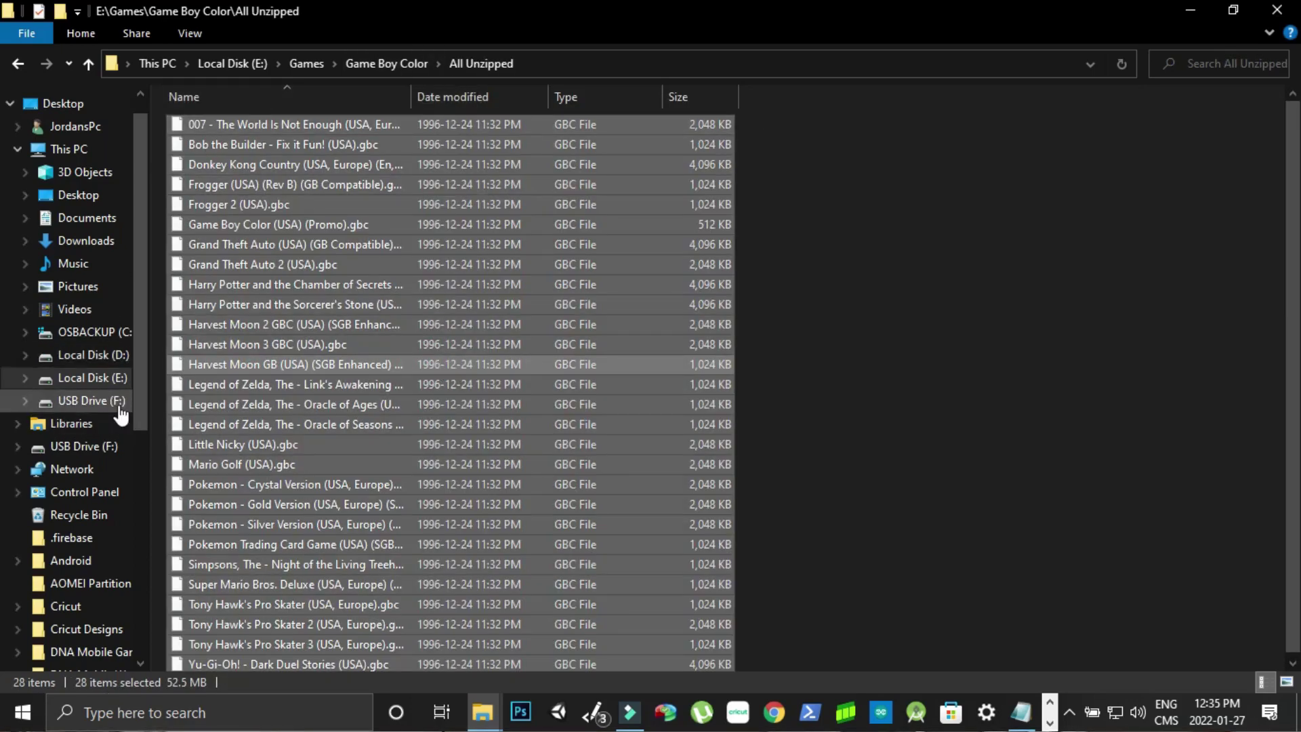
double_click(232, 244)
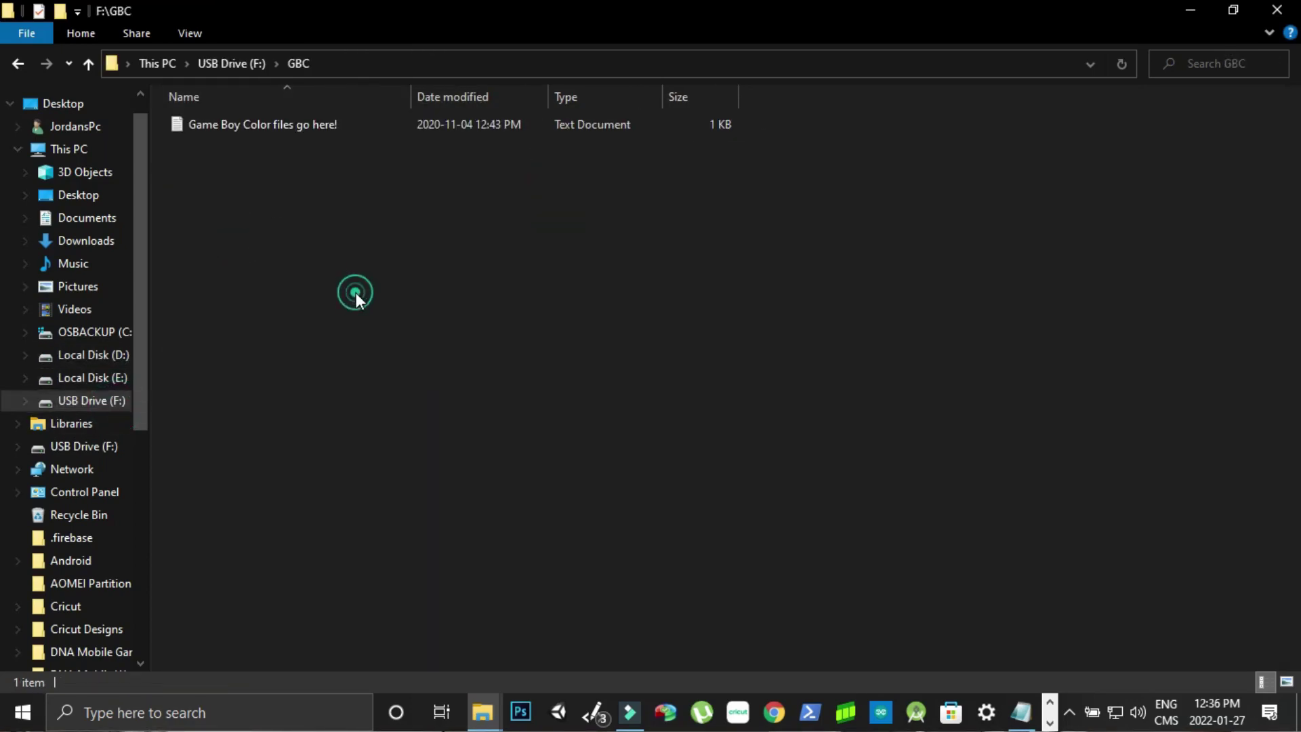
key("ctrl+v")
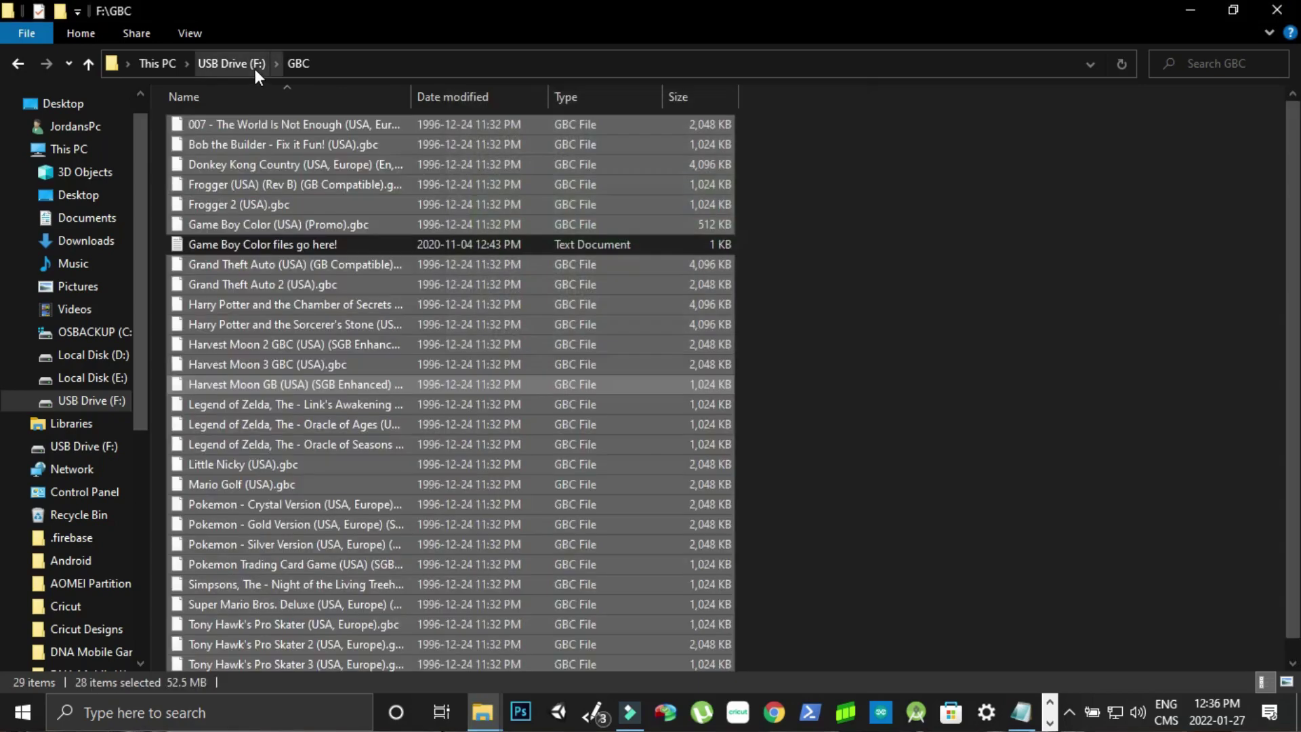
left_click(253, 68)
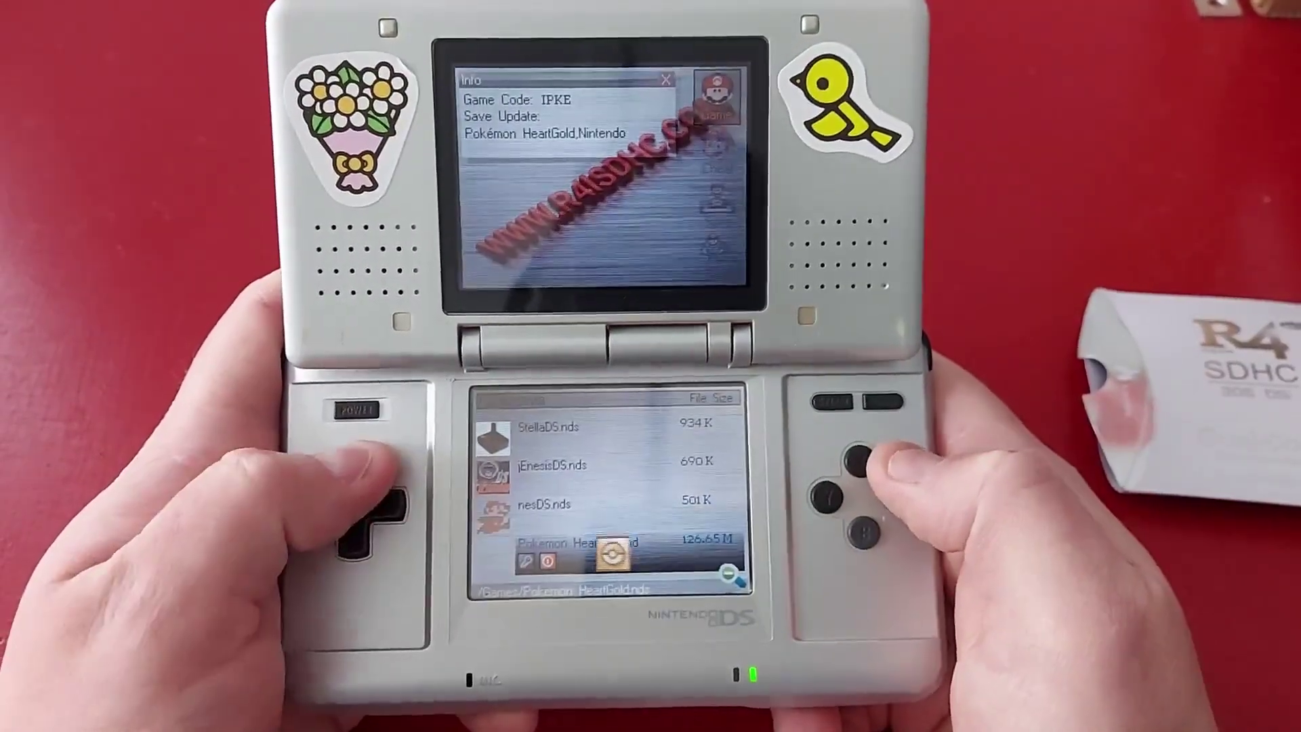
Launch Pokémon HeartGold from the R4 game list to start creating its save file.
key("a")
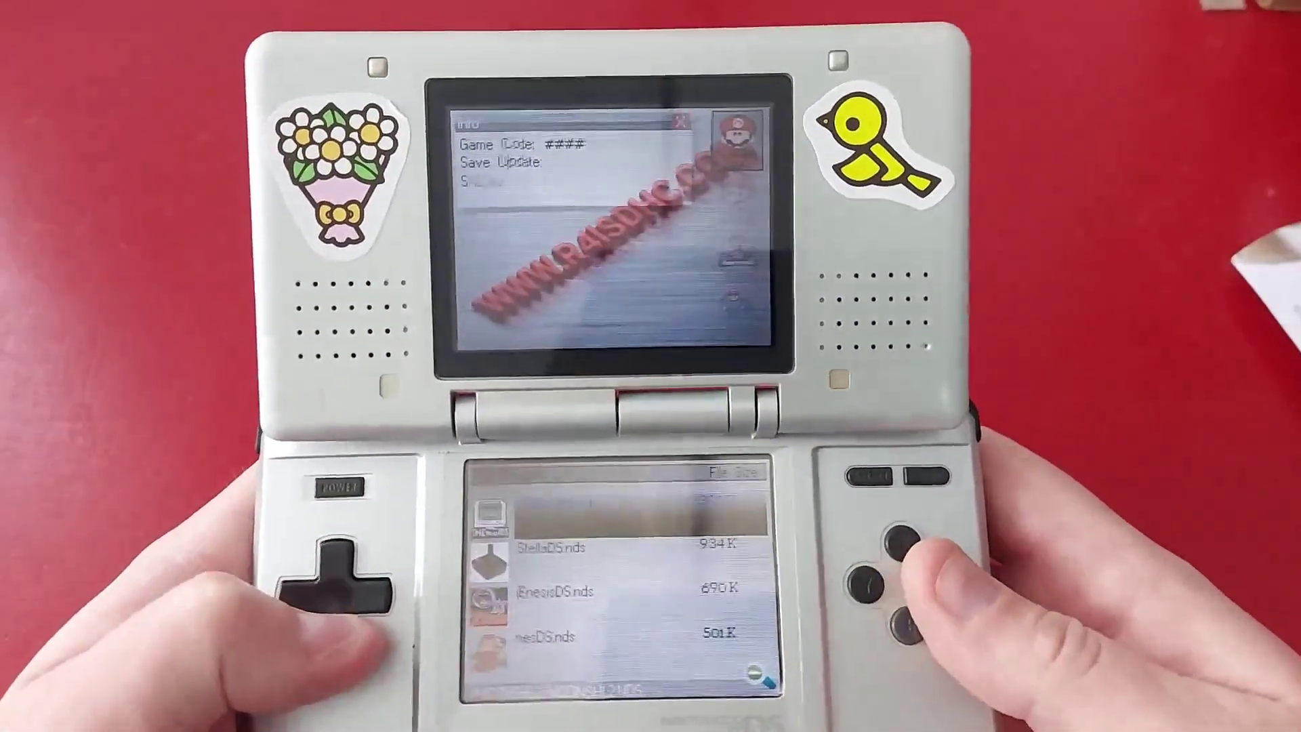
Move down the R4 list past nesDS to select Pokémon HeartGold.
key("Down")
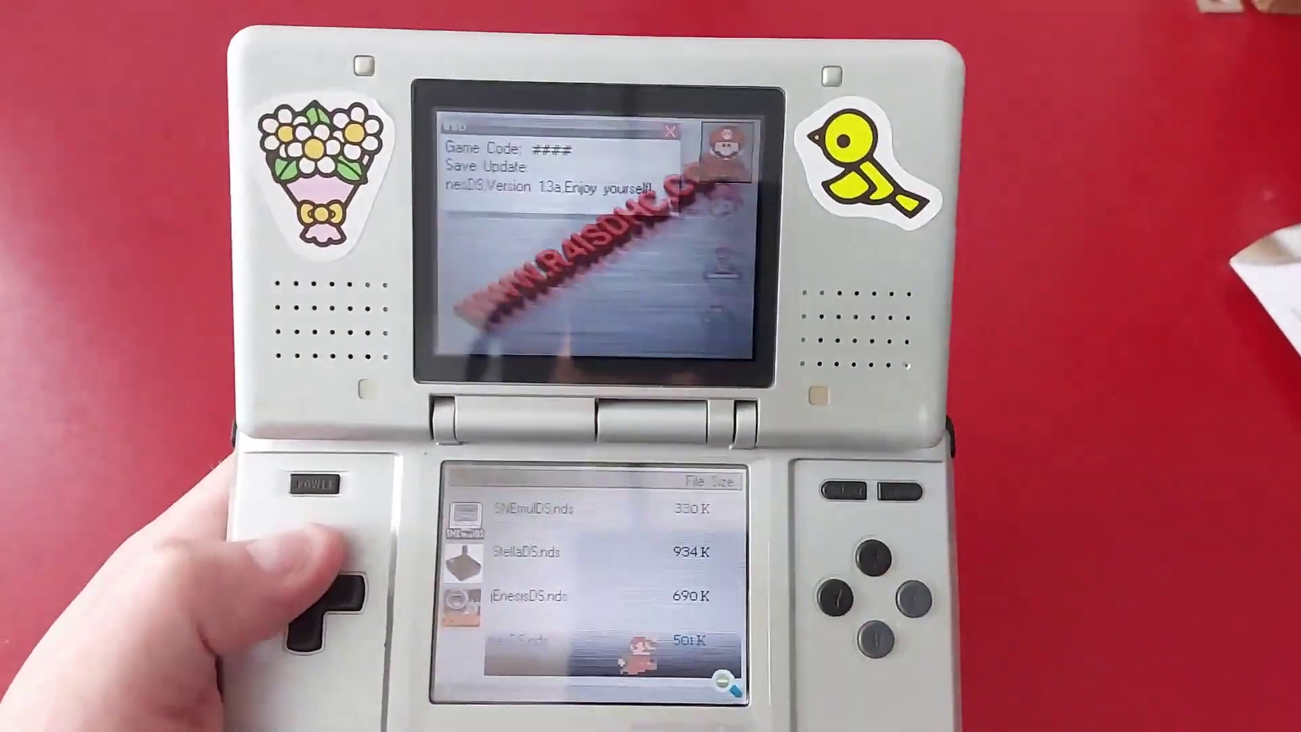
key("Down")
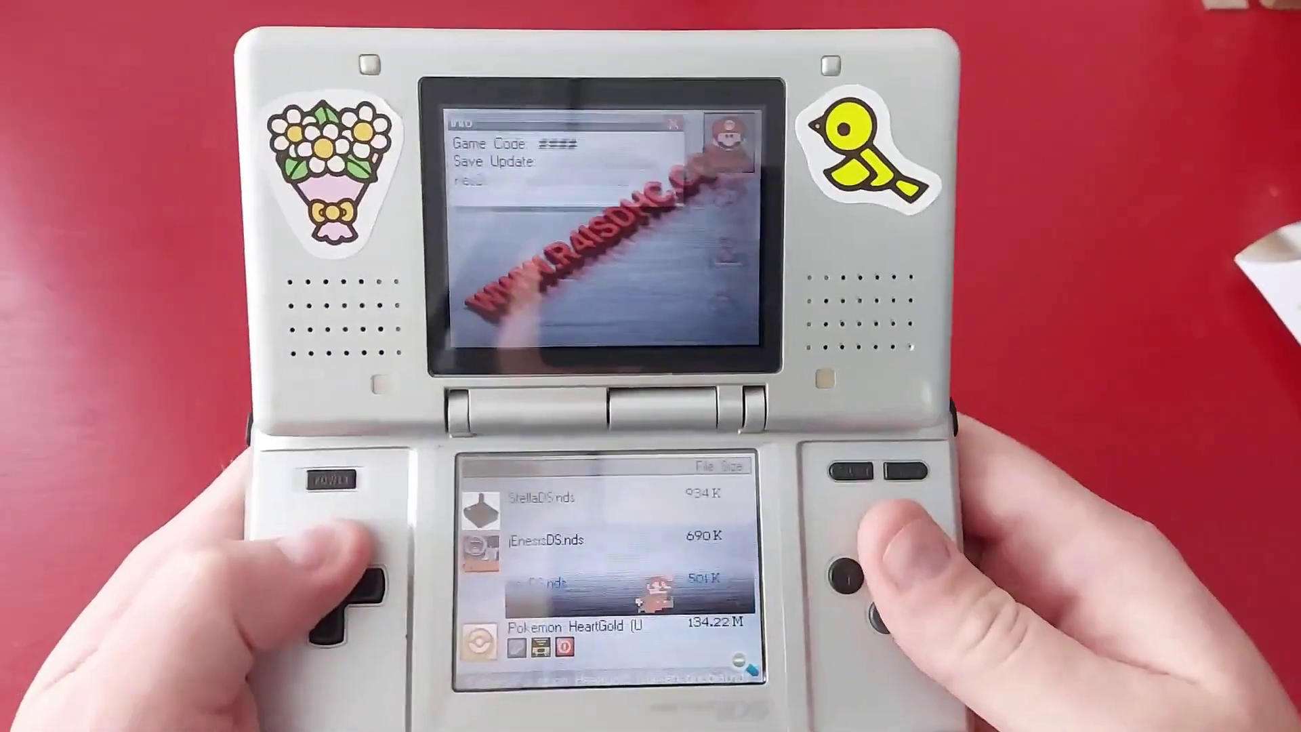